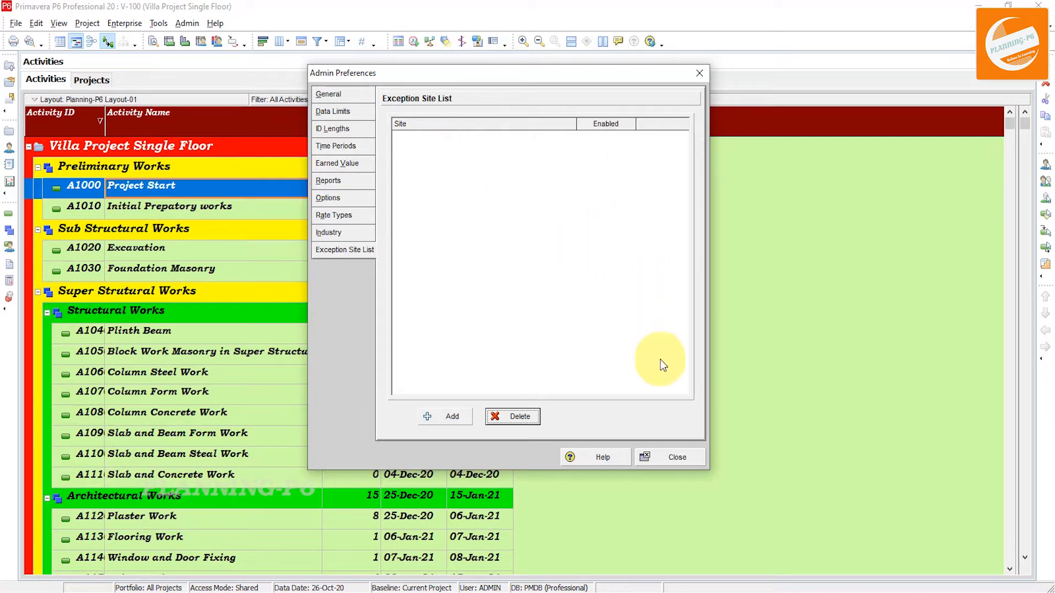
Close the Admin Preferences and open the enterprise User Defined Fields for activities.
click(680, 460)
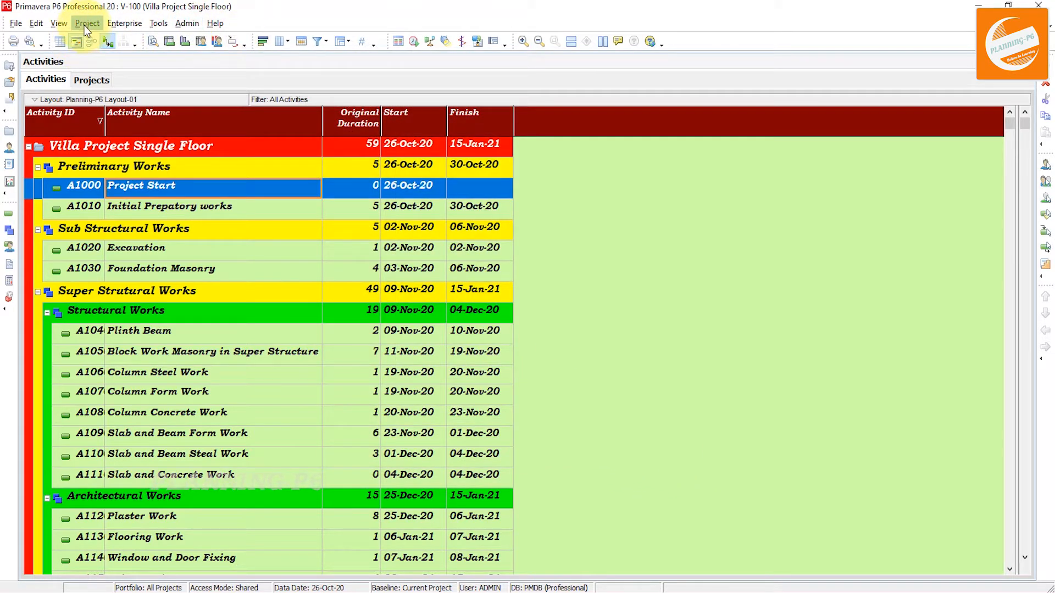
click(113, 22)
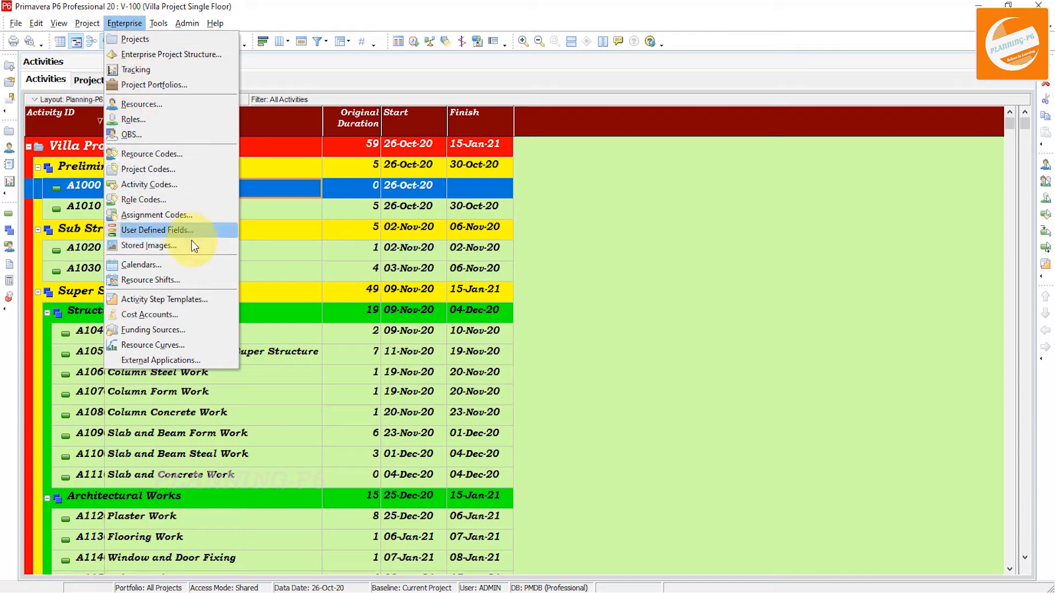
click(156, 230)
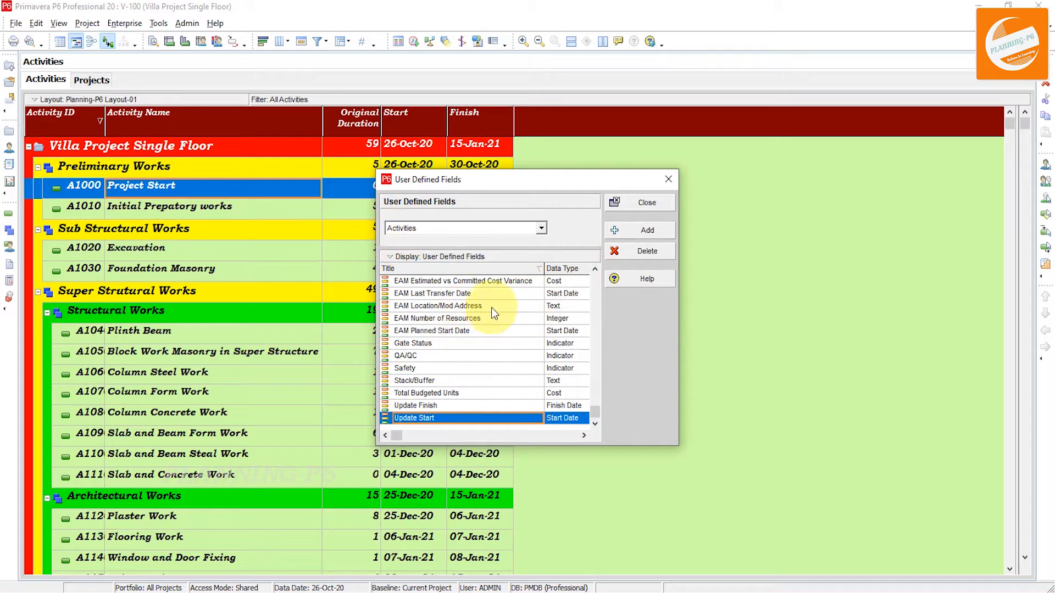
Add an activity user defined field titled "Links & Website" with the Text data type, check it in the list and close the dialog.
click(640, 234)
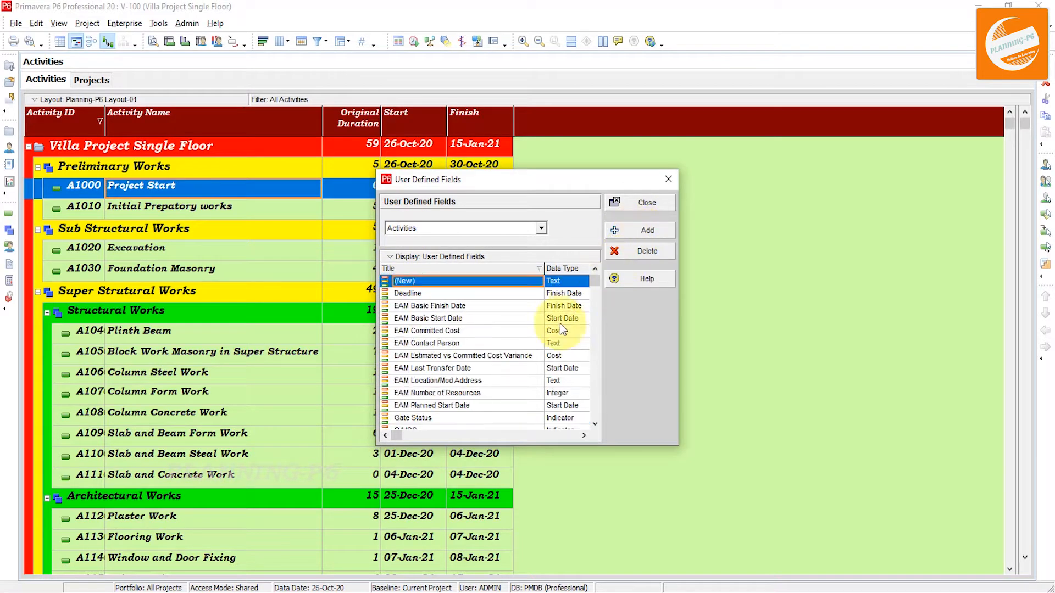
click(450, 281)
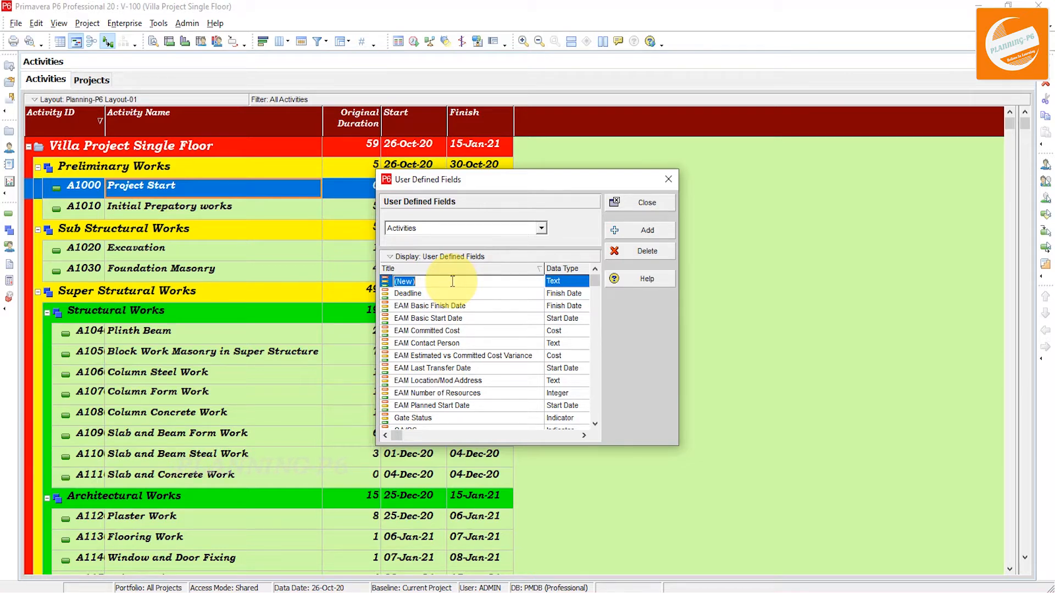
text(Links & Website)
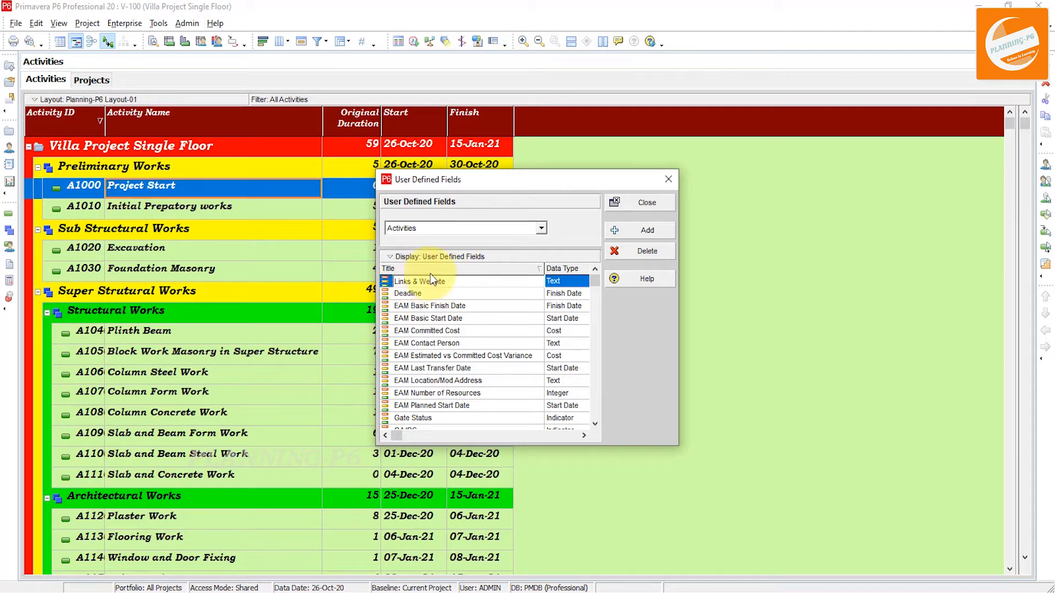
click(561, 281)
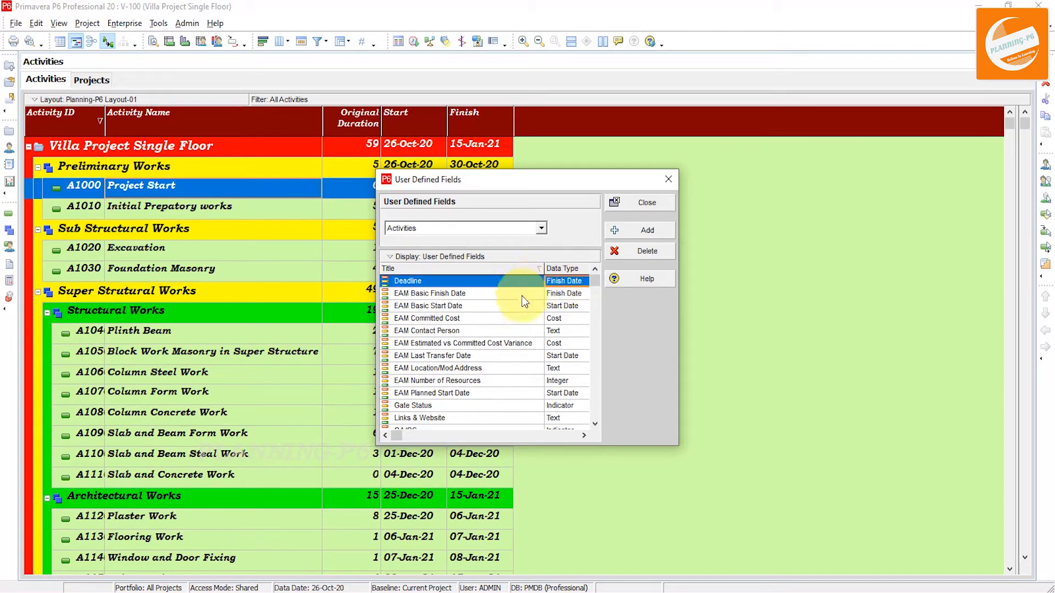
scroll(473, 372, down, 2)
scroll(478, 369, down, 1)
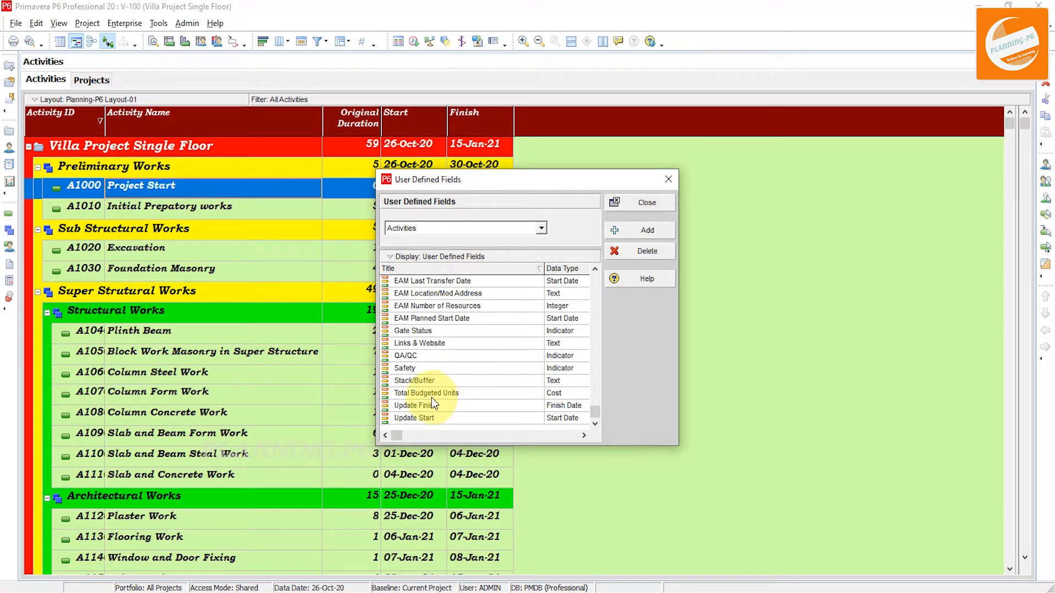
scroll(431, 396, up, 3)
scroll(431, 385, down, 1)
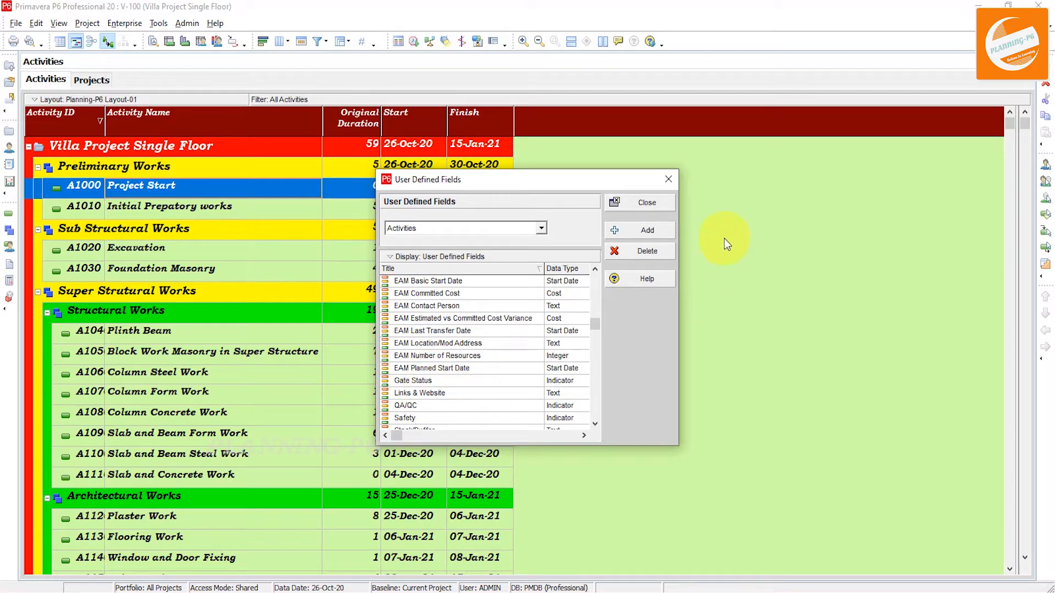
click(649, 203)
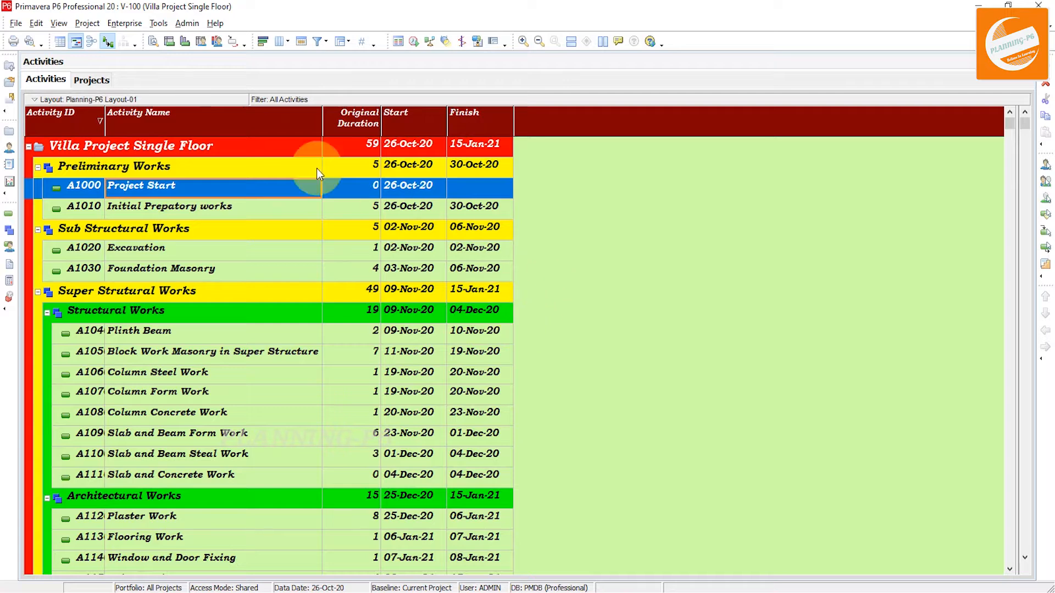
Open the activity table's column selection, expand the User Defined options and move Activity ID to the end of the selected columns.
right_click(580, 135)
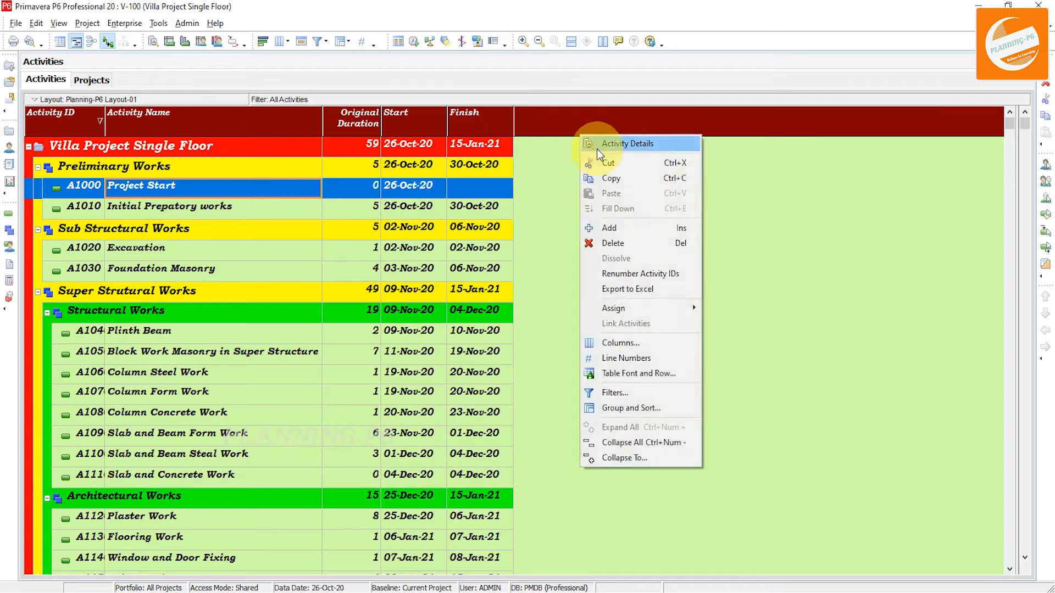
click(630, 344)
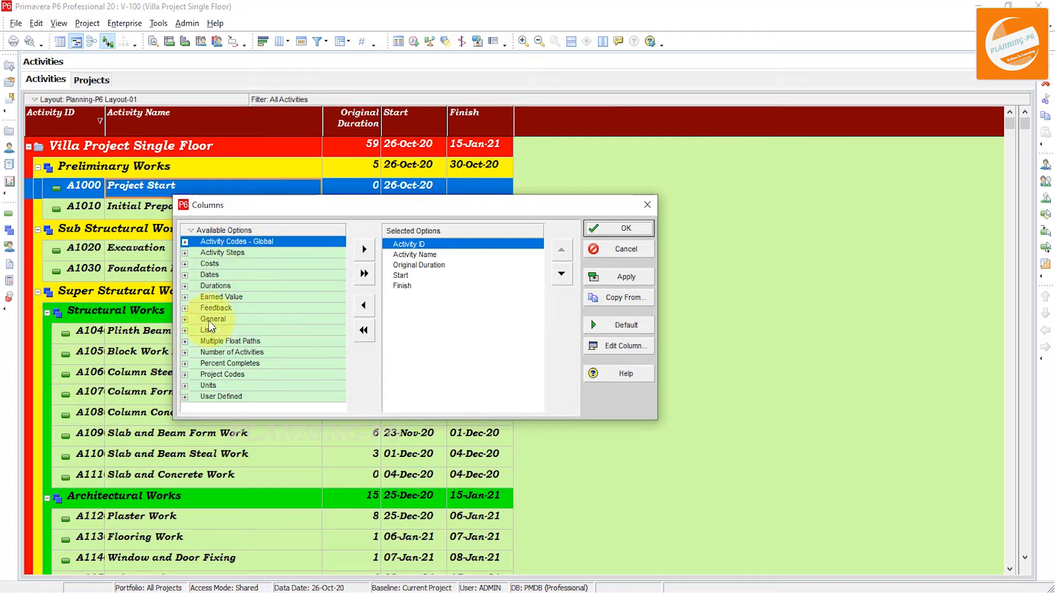
click(220, 397)
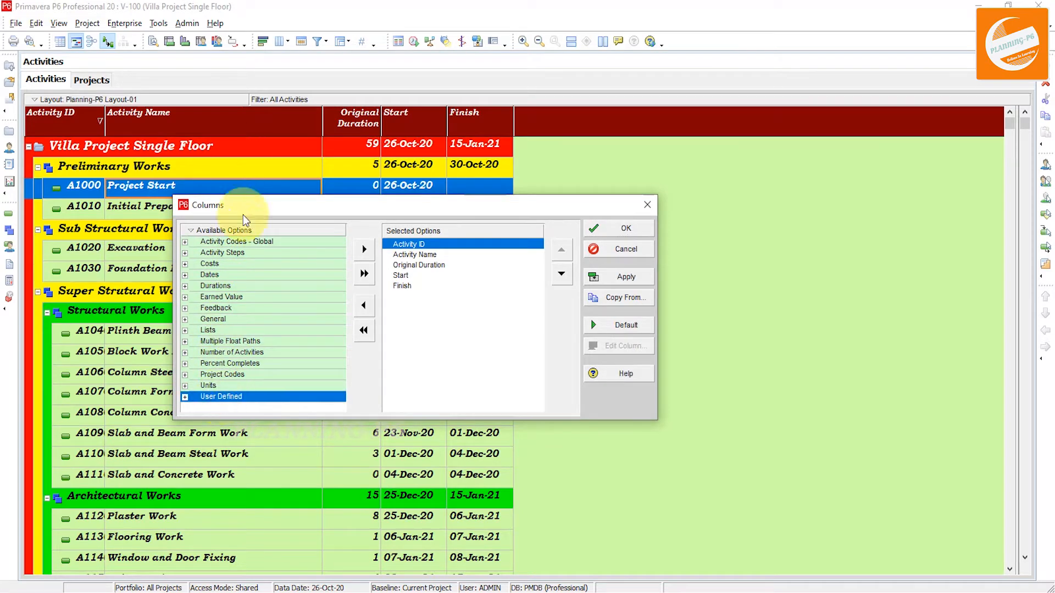
click(186, 396)
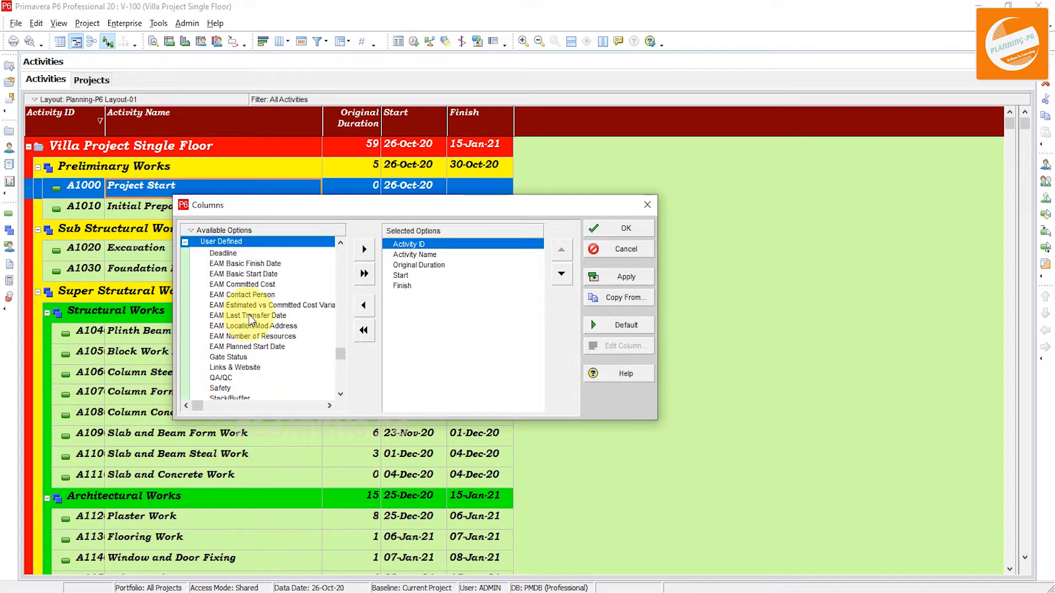
click(251, 368)
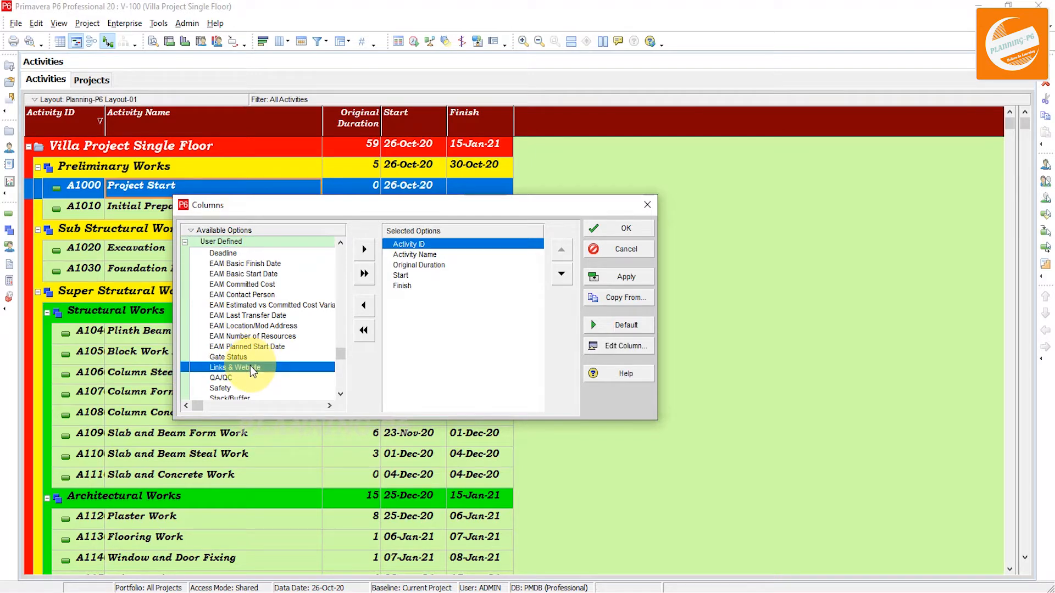
click(555, 279)
click(555, 279)
click(556, 279)
click(555, 279)
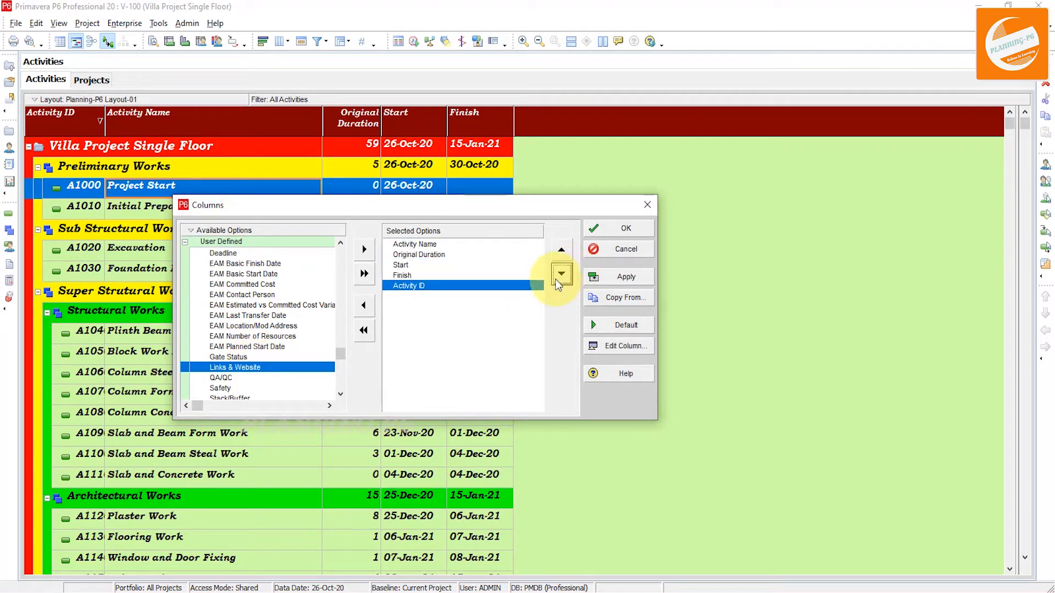
Add the user-defined Links & Website column after Activity ID, apply the columns and widen the new column across the empty table area.
double_click(253, 367)
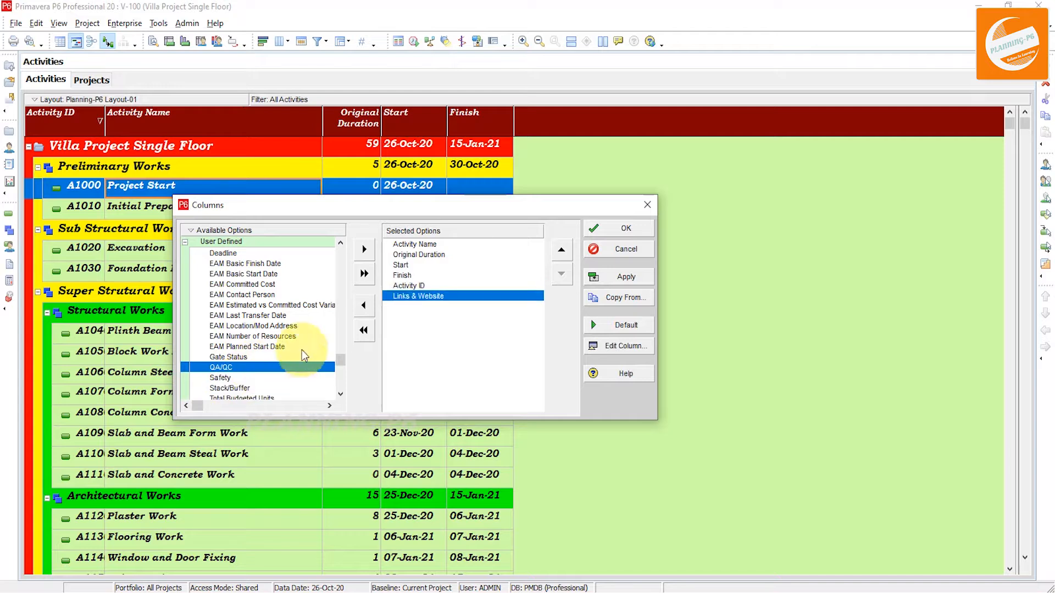
click(234, 232)
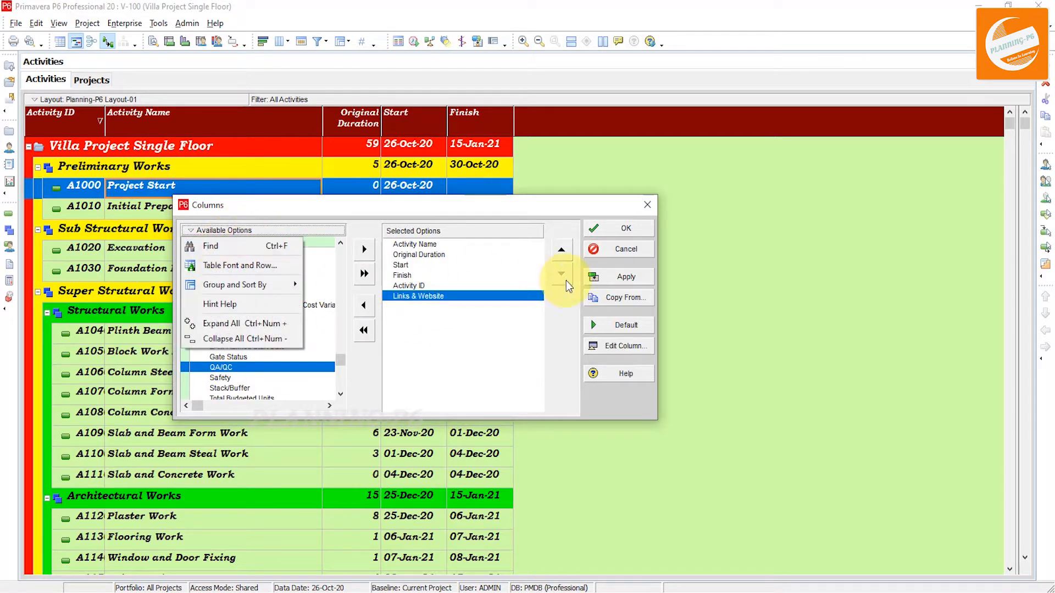
click(602, 282)
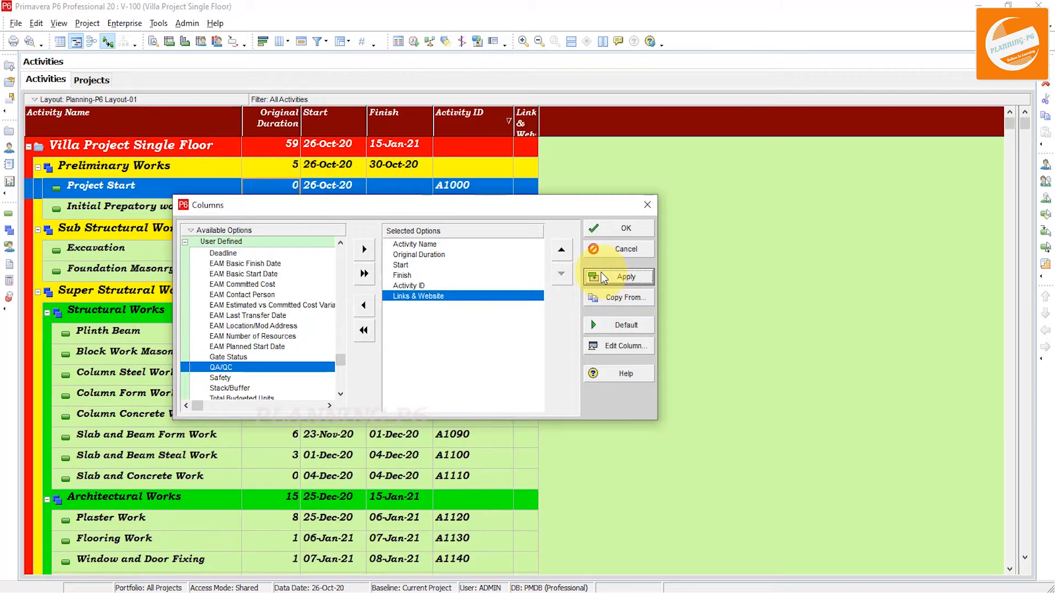
click(605, 229)
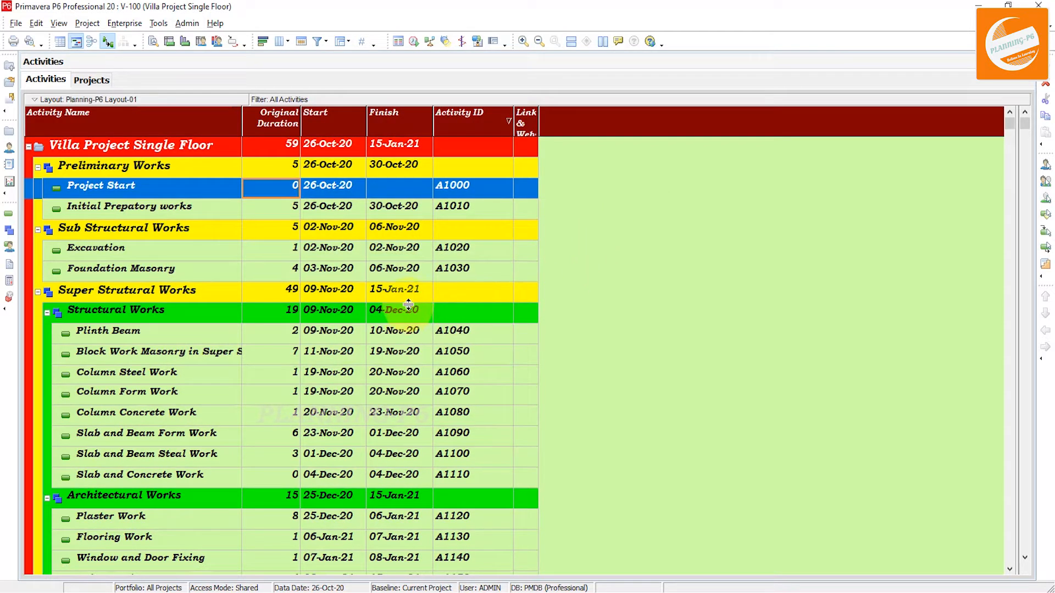
drag(539, 125, 981, 168)
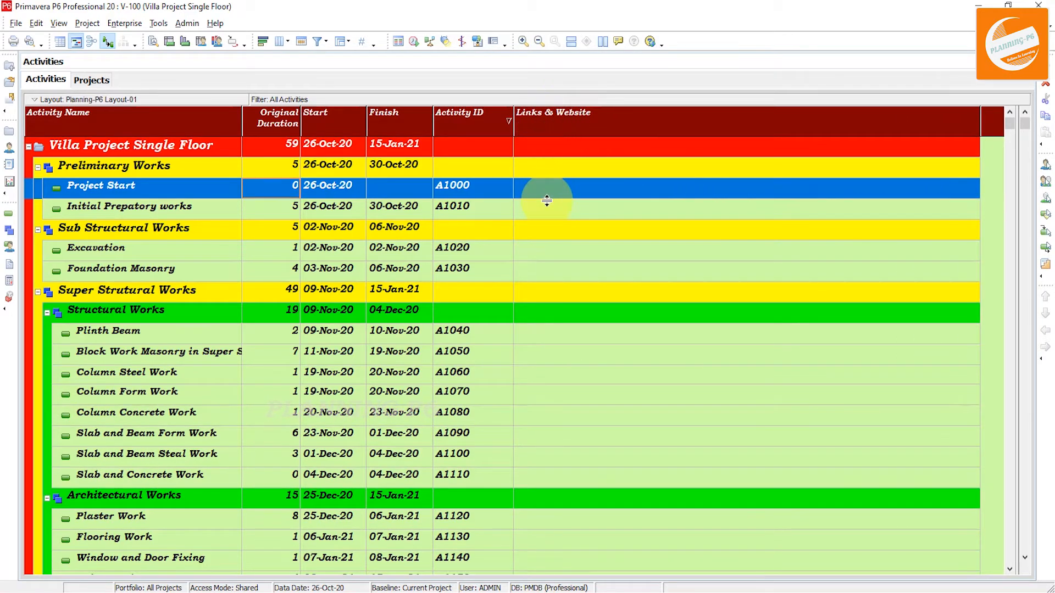
Select the Links & Website cell of Project Start, review the links in the Links PDF in Nitro Pro, and return to Primavera P6.
click(599, 208)
click(601, 192)
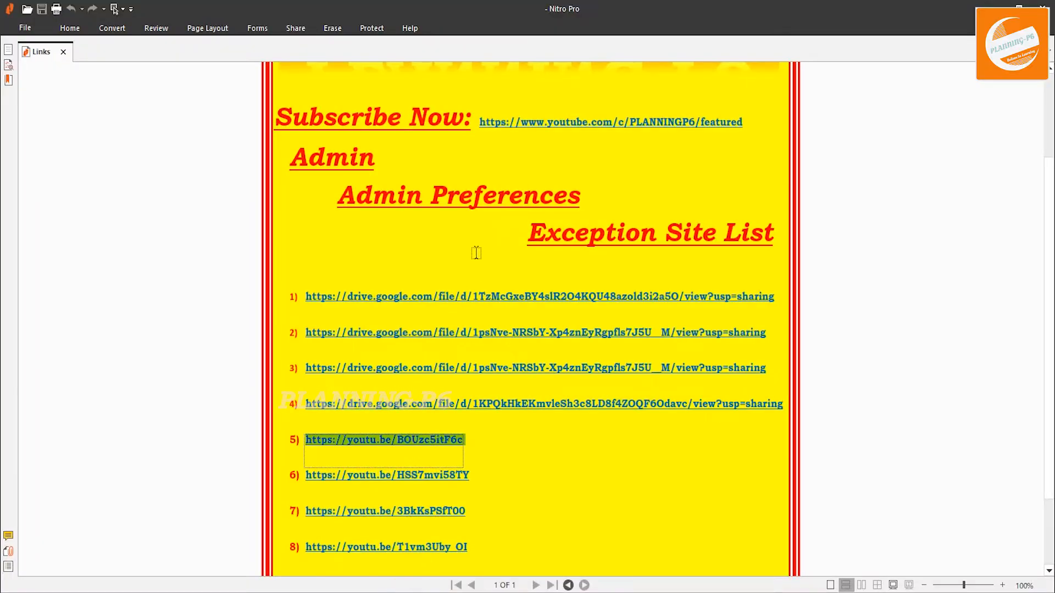
scroll(470, 241, up, 3)
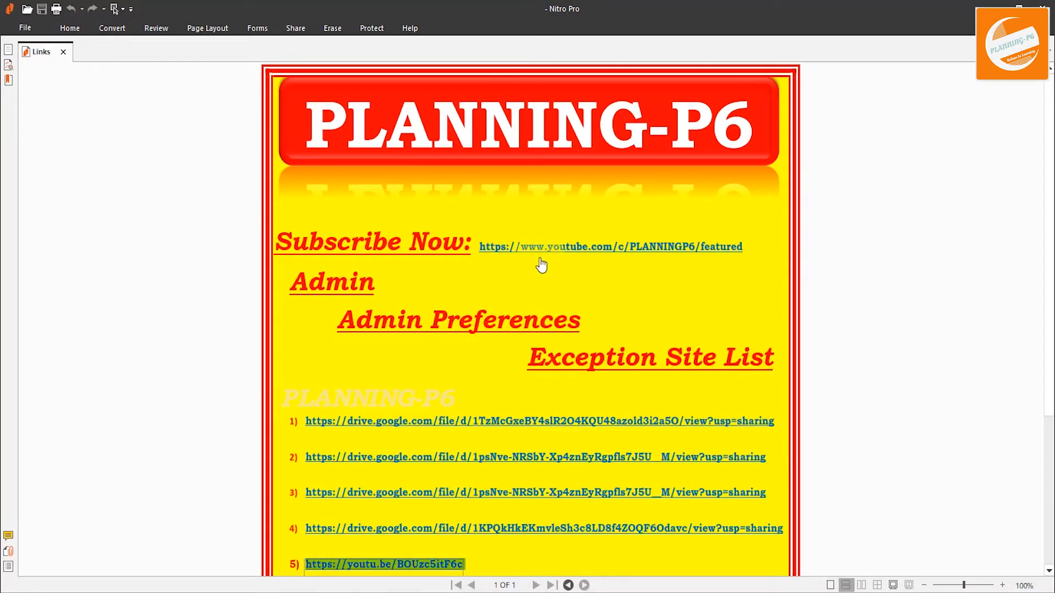
scroll(586, 357, down, 2)
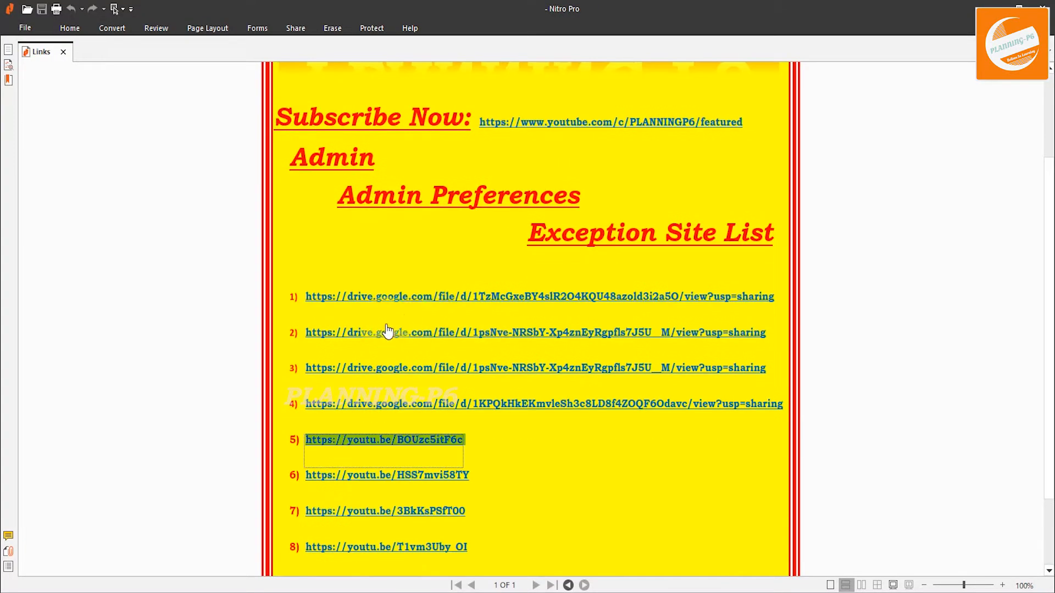
scroll(483, 407, down, 2)
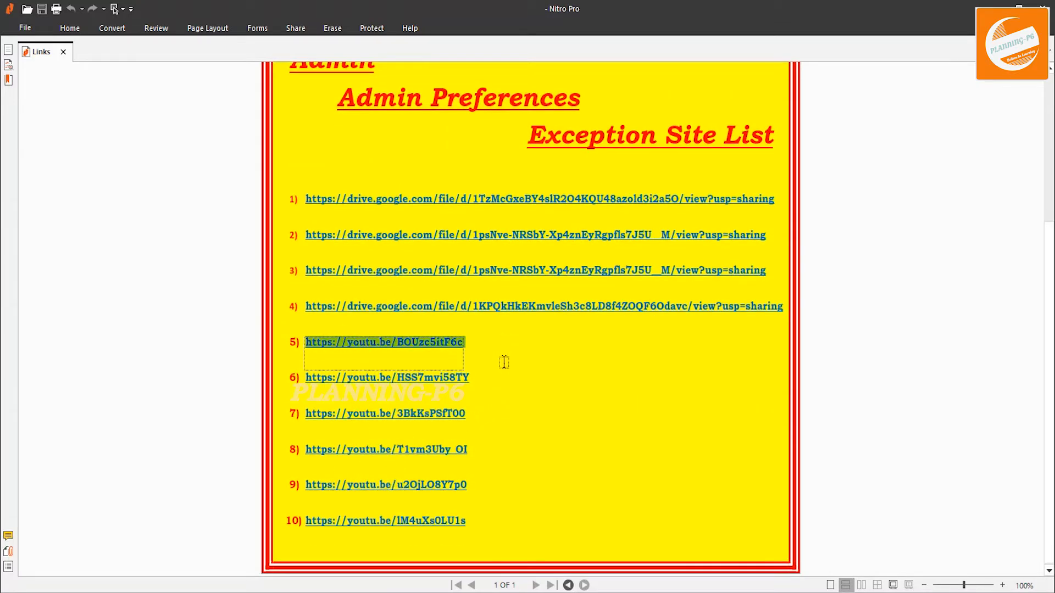
scroll(533, 393, up, 4)
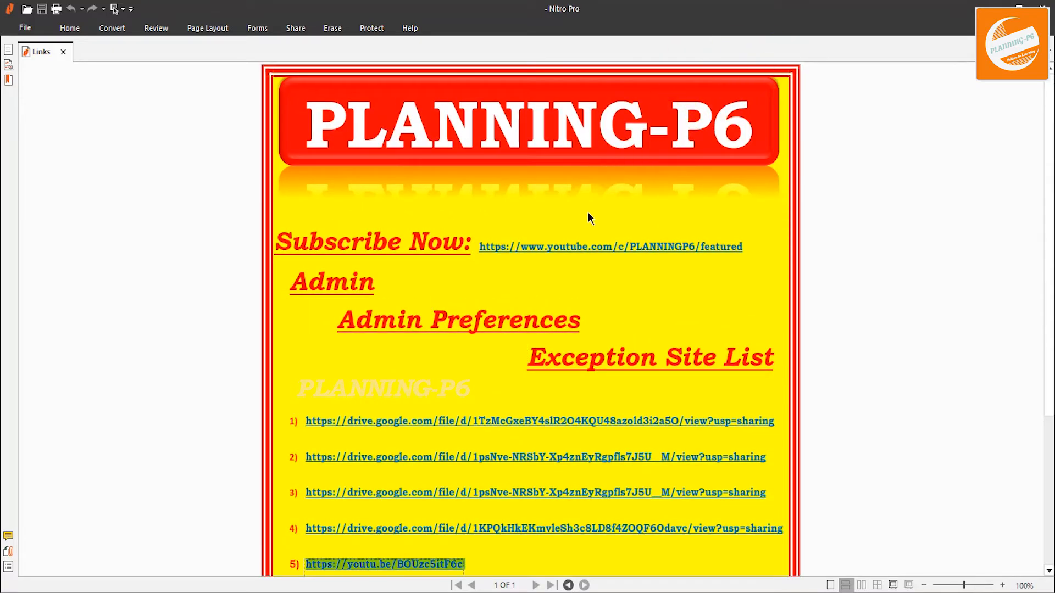
click(984, 8)
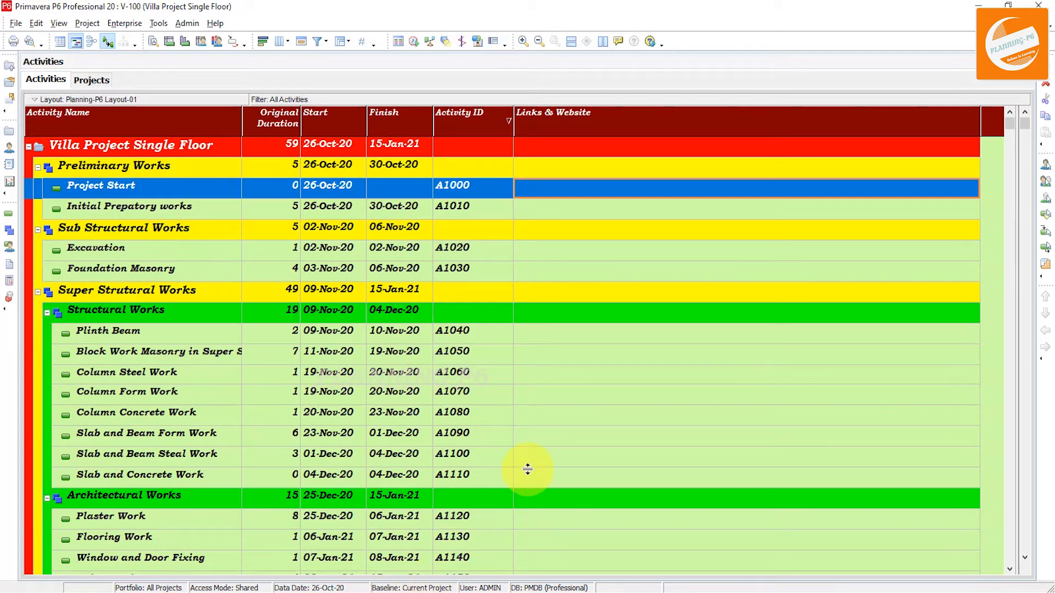
Copy the Subscribe Now YouTube channel URL from the Links PDF in Nitro Pro and paste it into Project Start's Links & Website cell in Primavera P6.
key(alt+Tab)
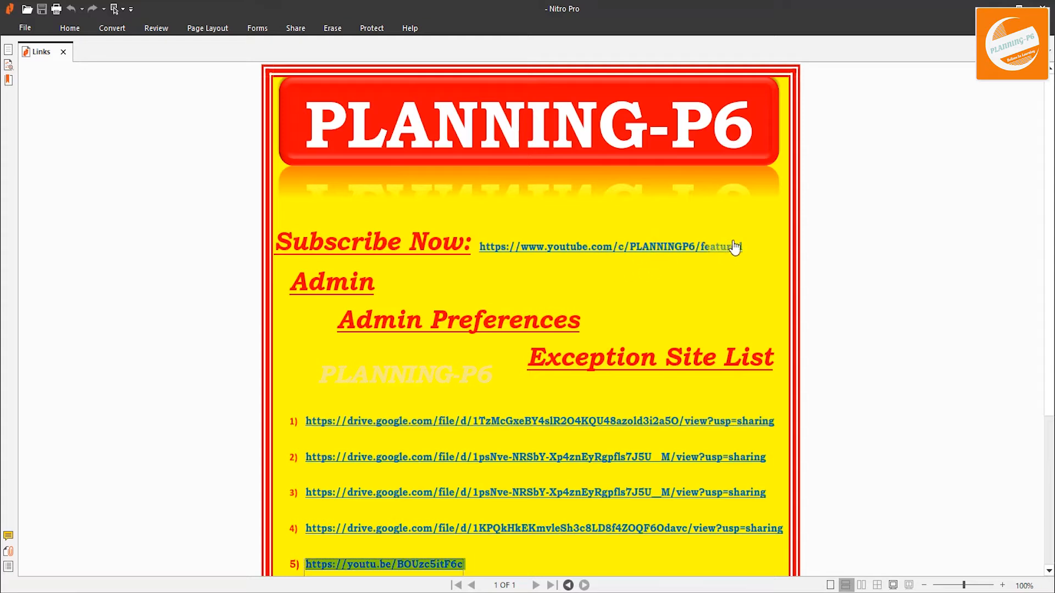
drag(747, 247, 483, 256)
key(ctrl+c)
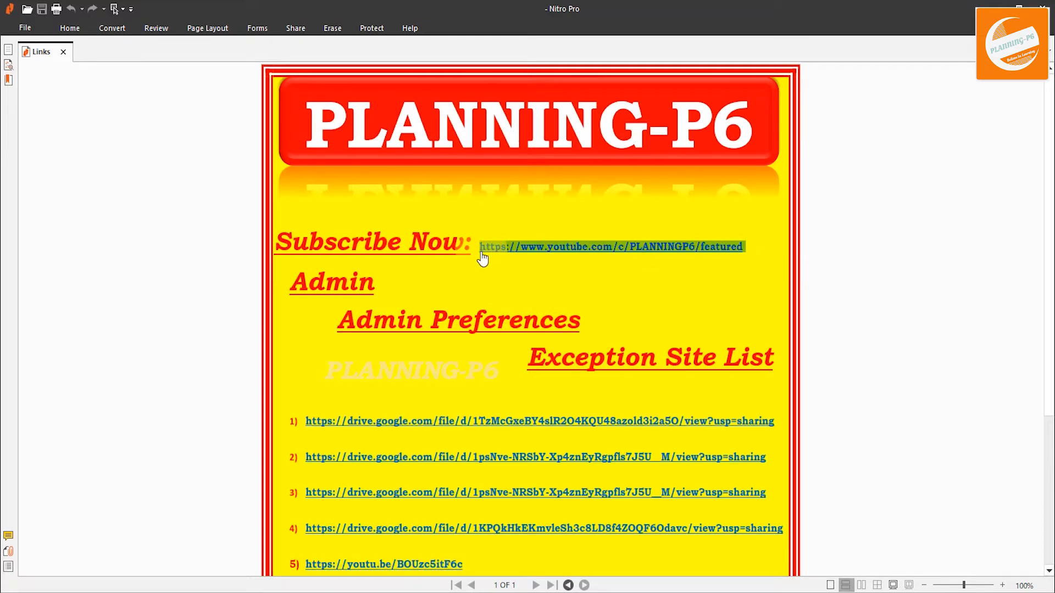
key(alt+Tab)
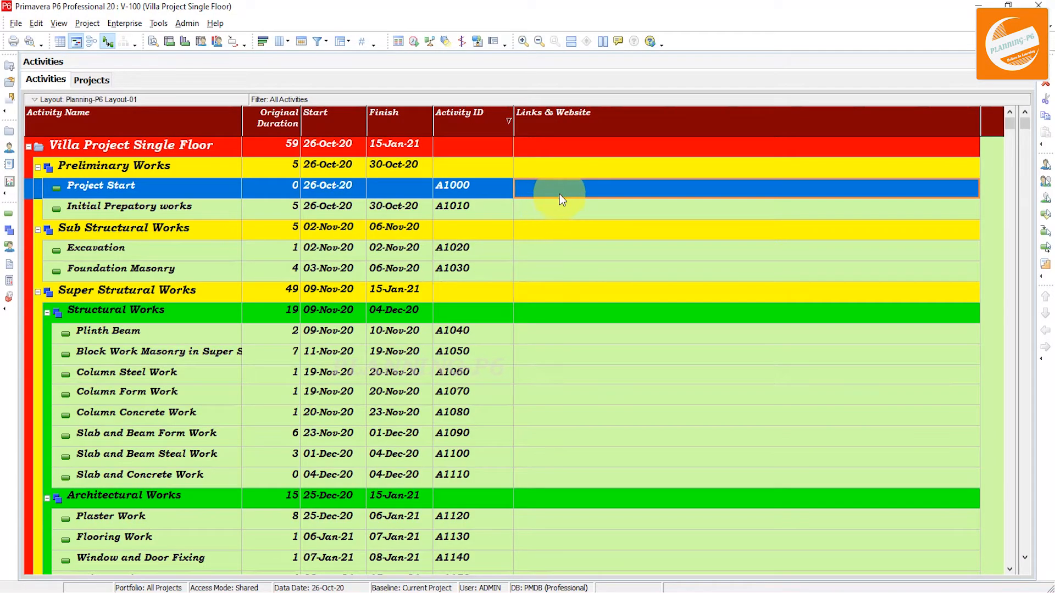
click(560, 193)
right_click(562, 191)
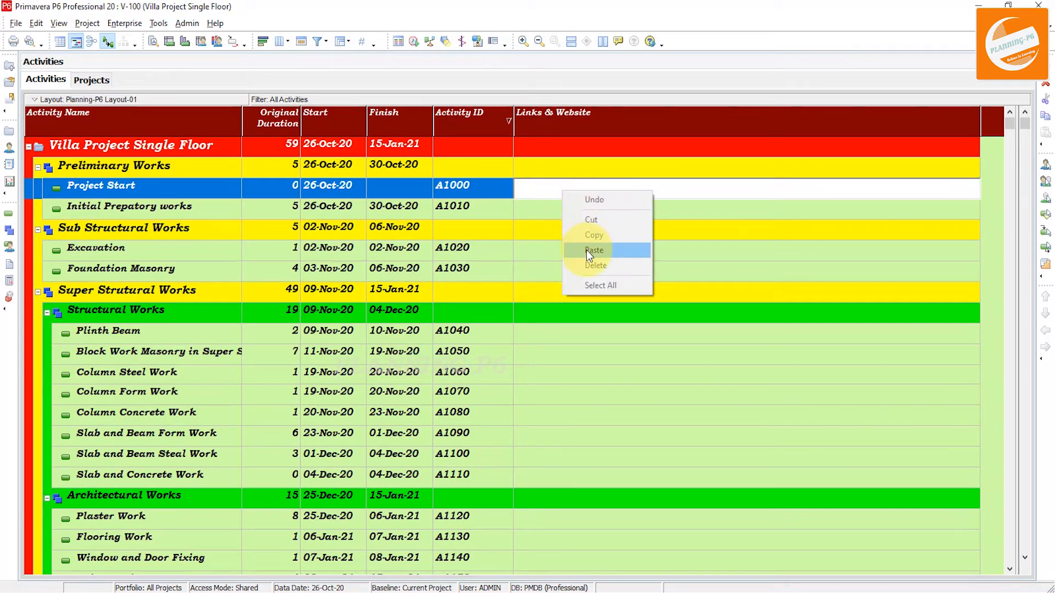
click(585, 249)
click(566, 213)
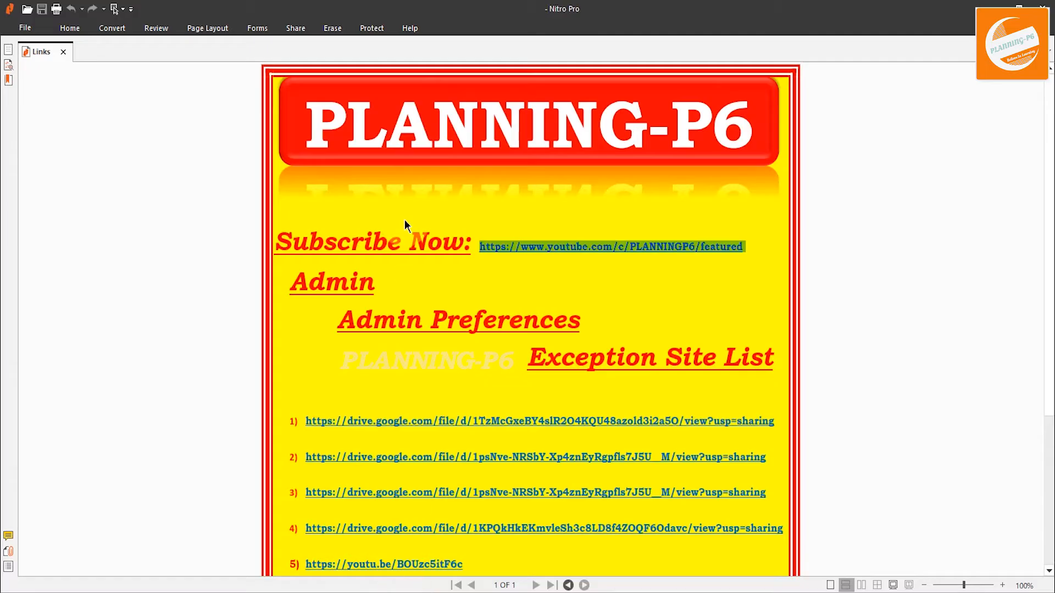
Copy Google Drive link 1 from the Links PDF and paste it into Initial Prepatory works' Links & Website cell in Primavera P6.
scroll(471, 436, down, 1)
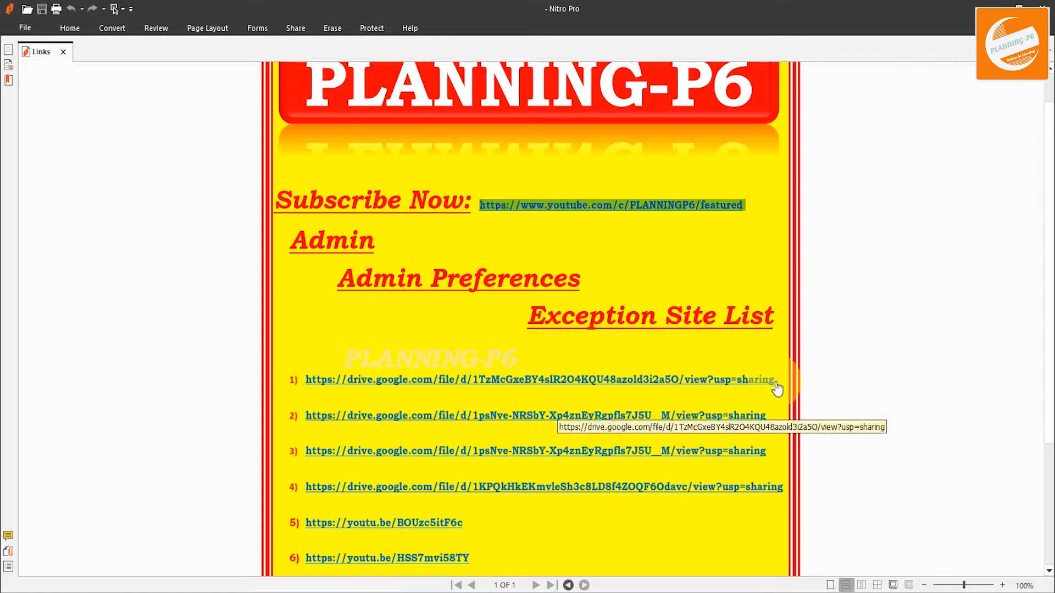
drag(774, 383, 304, 381)
key(ctrl+c)
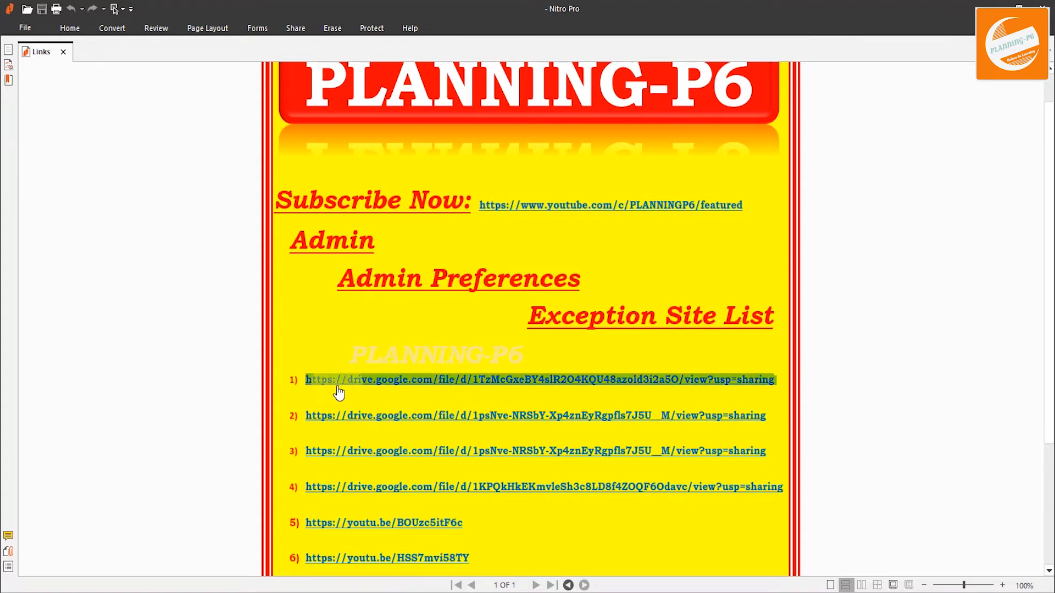
click(342, 386)
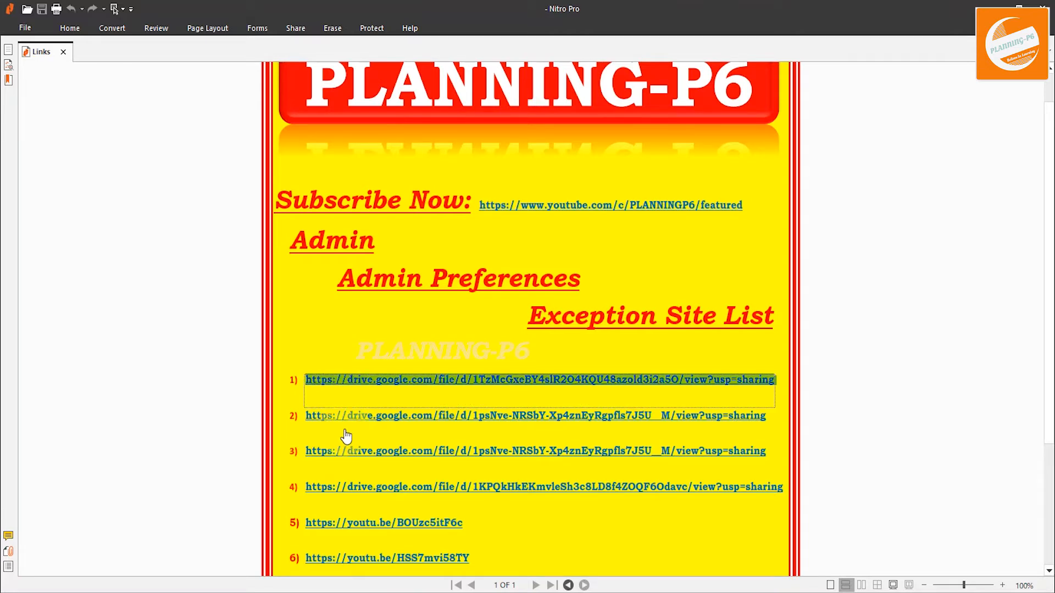
click(368, 592)
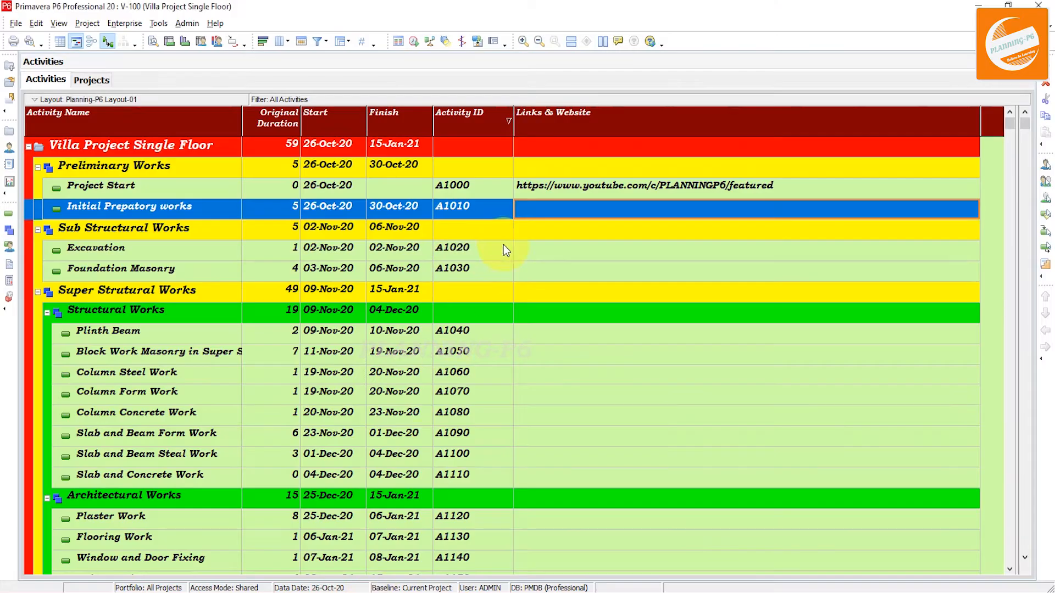
click(566, 212)
key(ctrl+v)
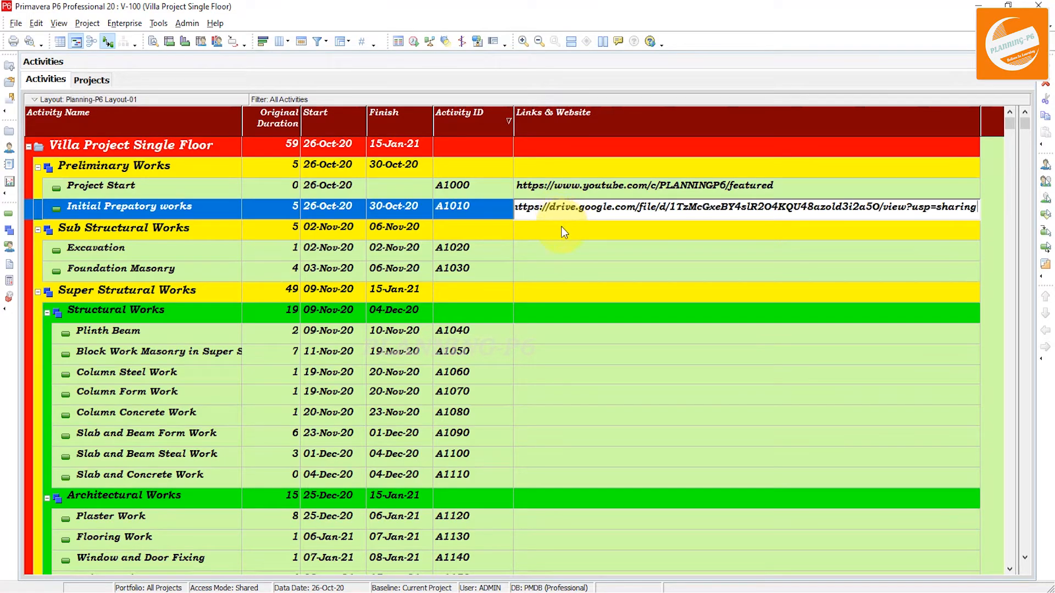
click(555, 250)
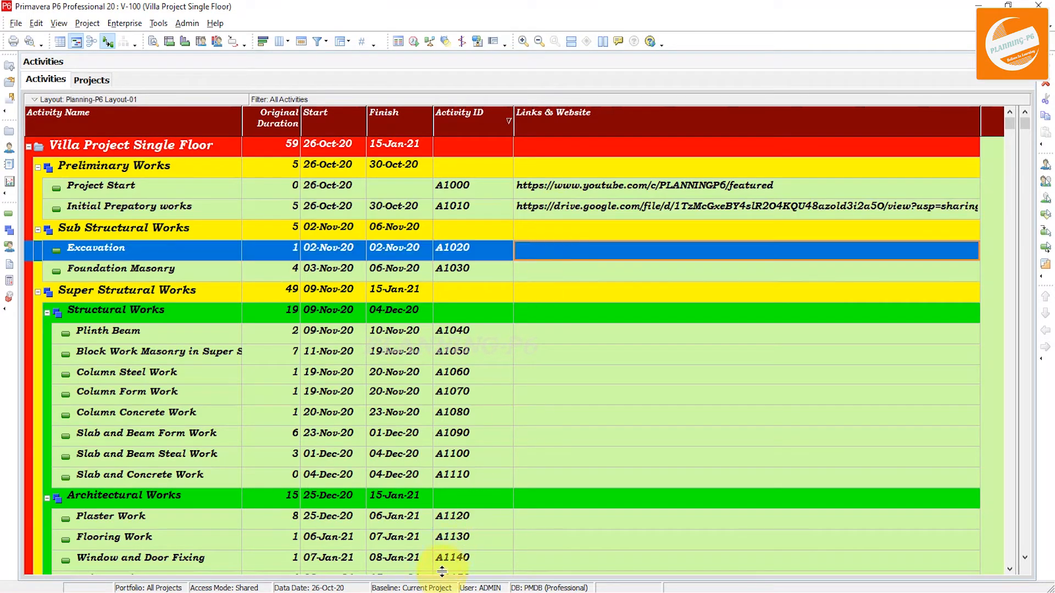
Copy Google Drive link 2 from the Links PDF in Nitro Pro and paste it into Excavation's Links & Website cell in Primavera P6.
click(416, 592)
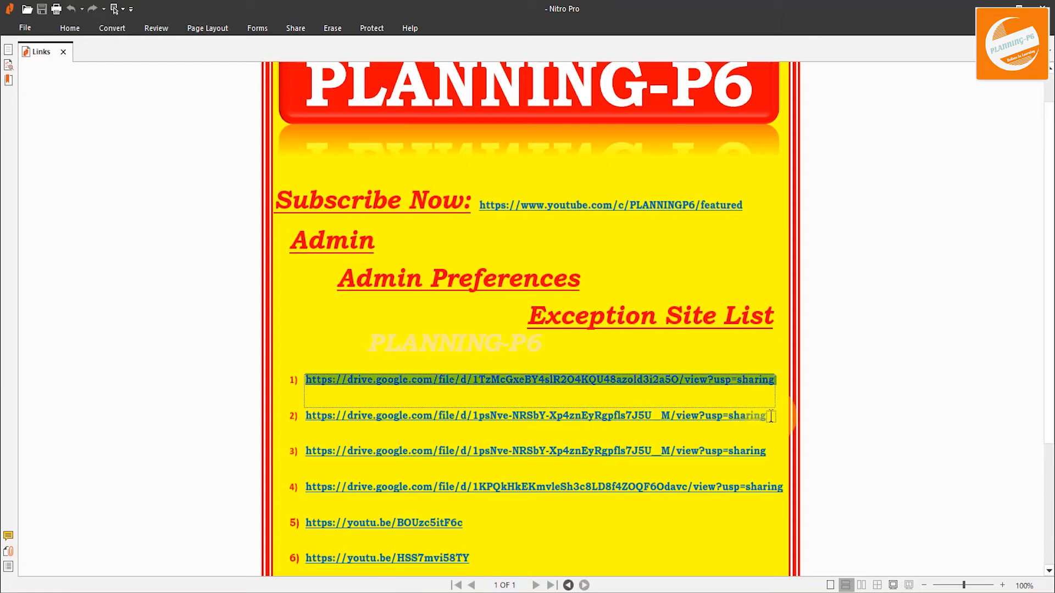
drag(772, 419, 323, 424)
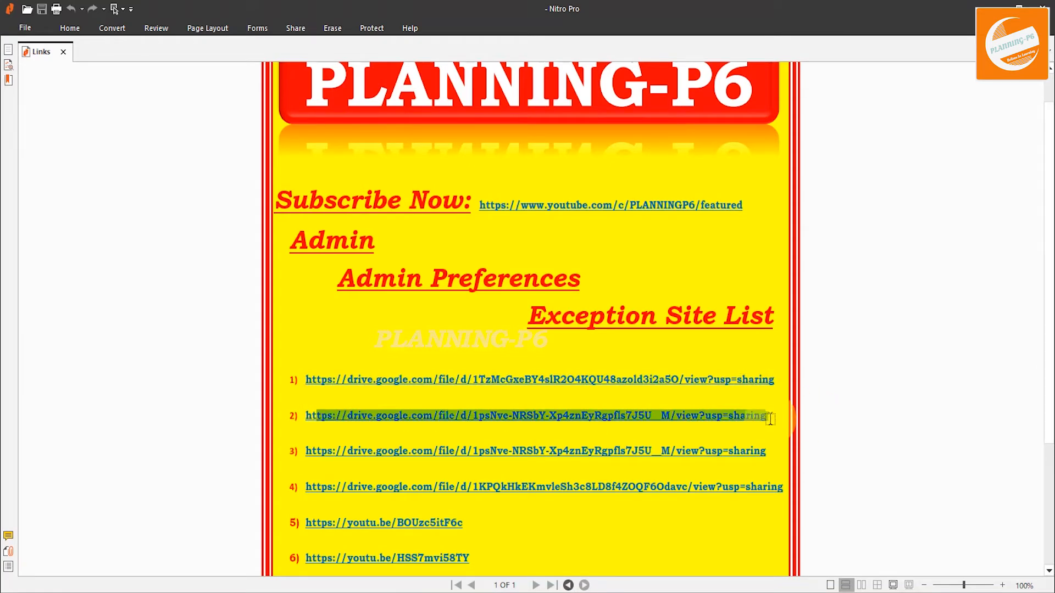
drag(773, 418, 305, 416)
drag(304, 414, 304, 413)
key(ctrl+c)
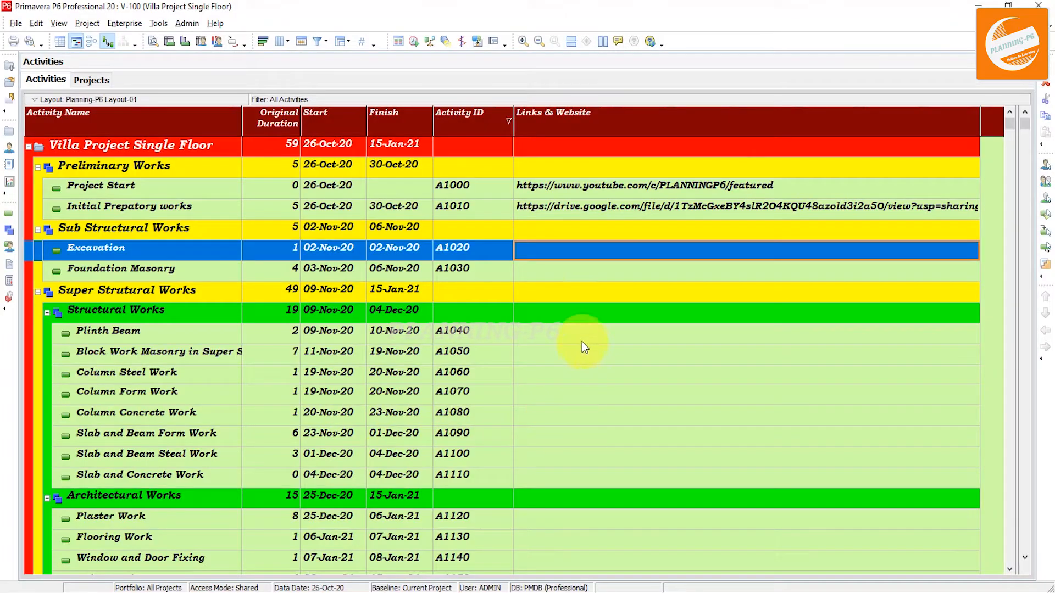
click(576, 254)
click(573, 254)
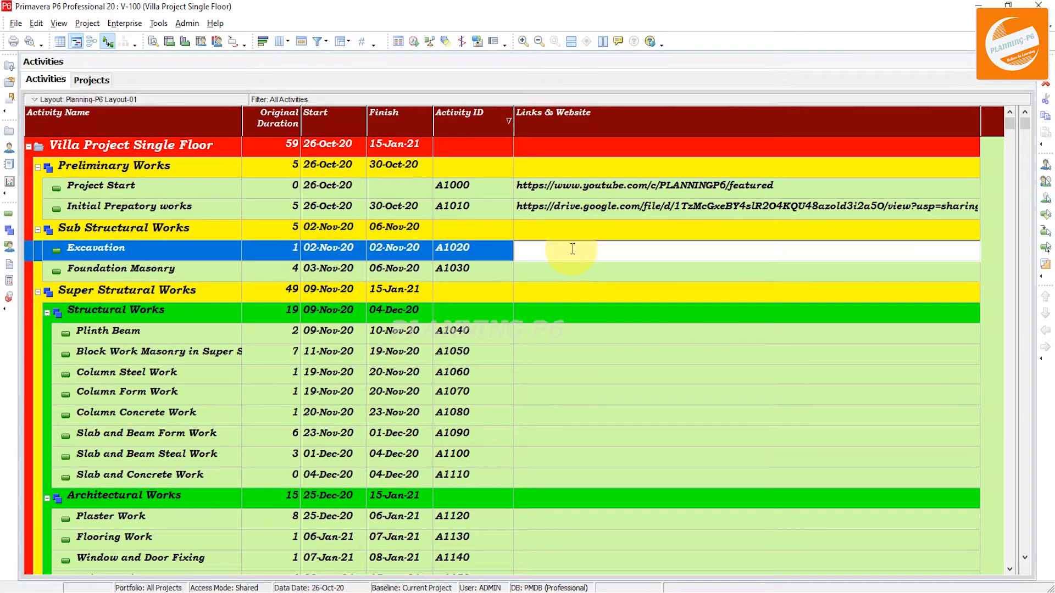
key(ctrl+v)
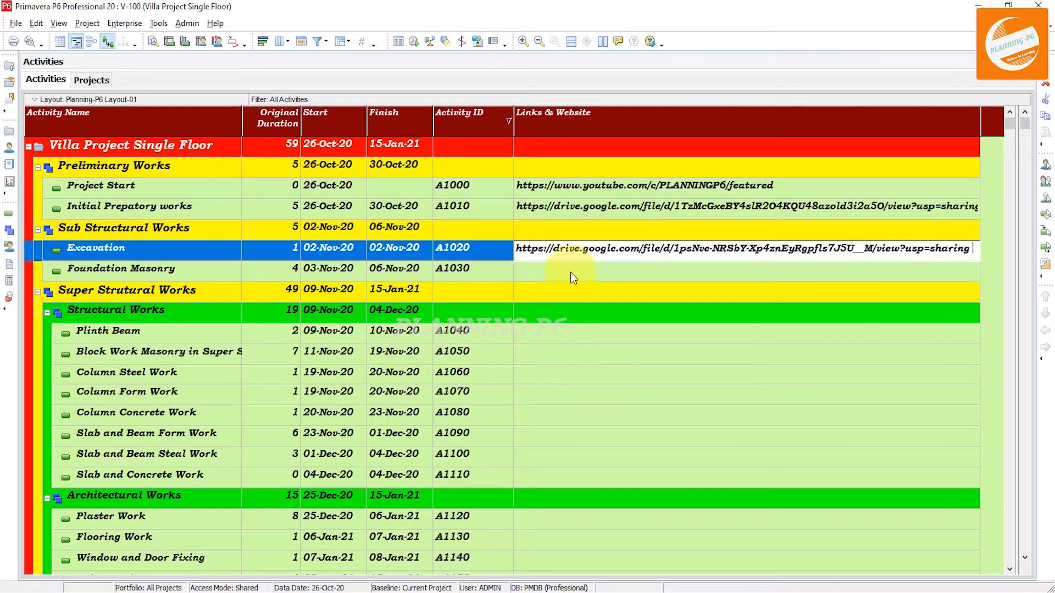
click(570, 272)
Copy Google Drive link 3 from the Links PDF in Nitro Pro and paste it into Foundation Masonry's Links & Website cell in Primavera P6.
key(alt+Tab)
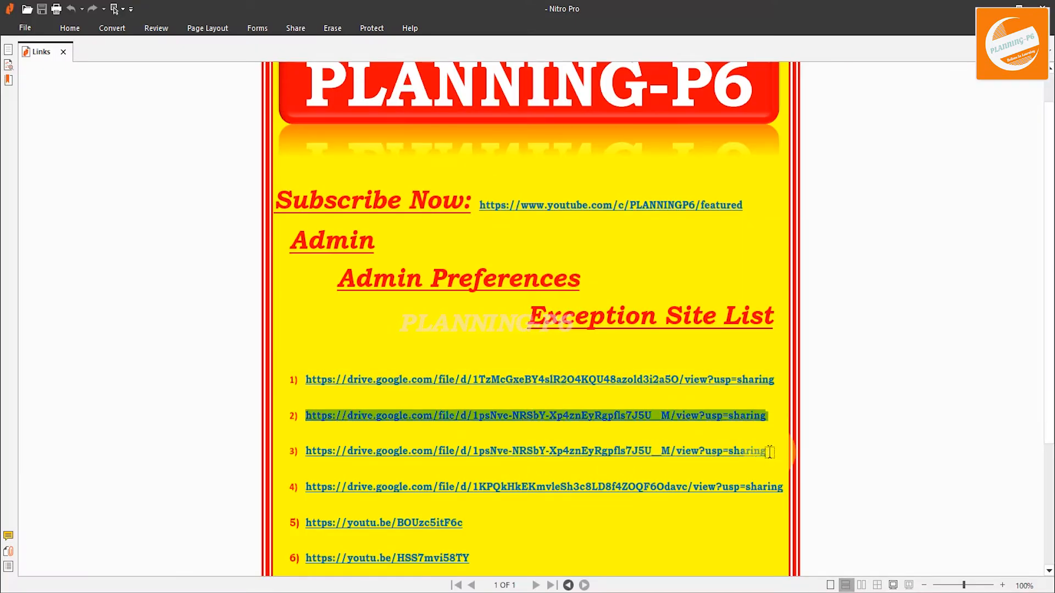
drag(767, 451, 306, 454)
key(ctrl+c)
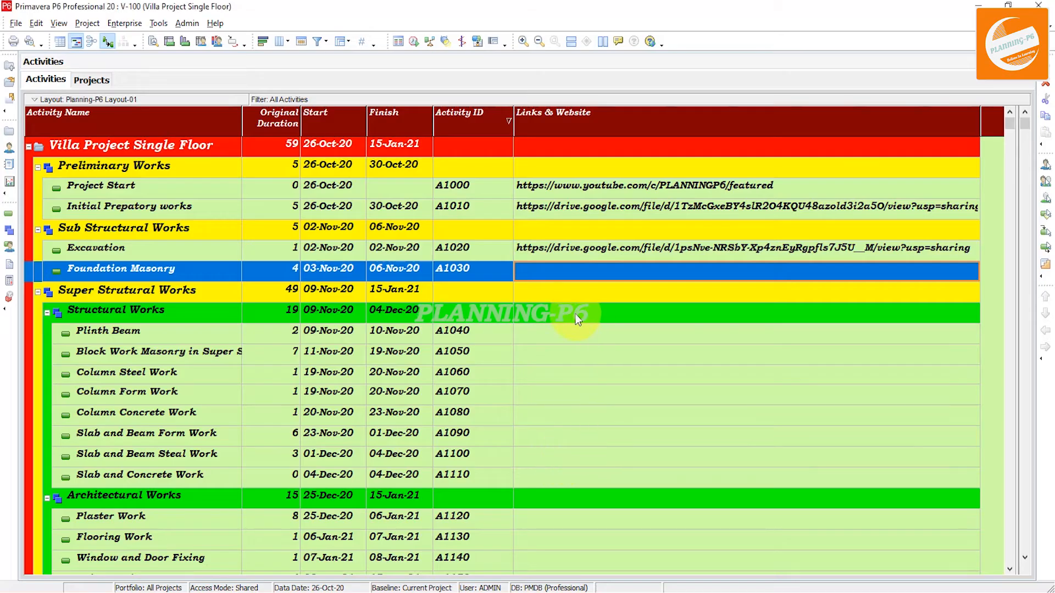
click(571, 272)
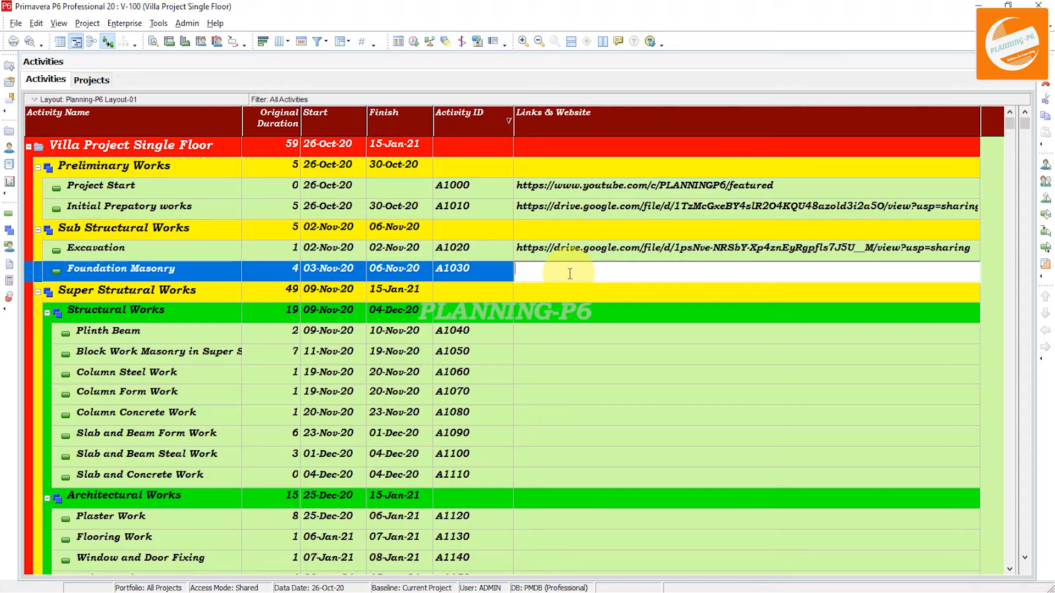
key(ctrl+v)
click(552, 341)
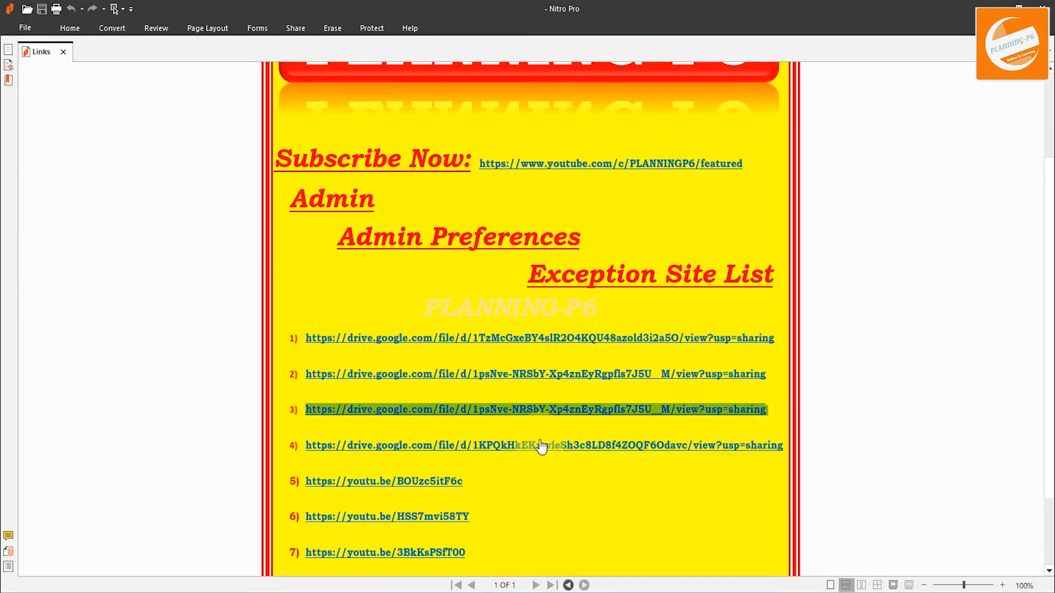
scroll(541, 446, down, 3)
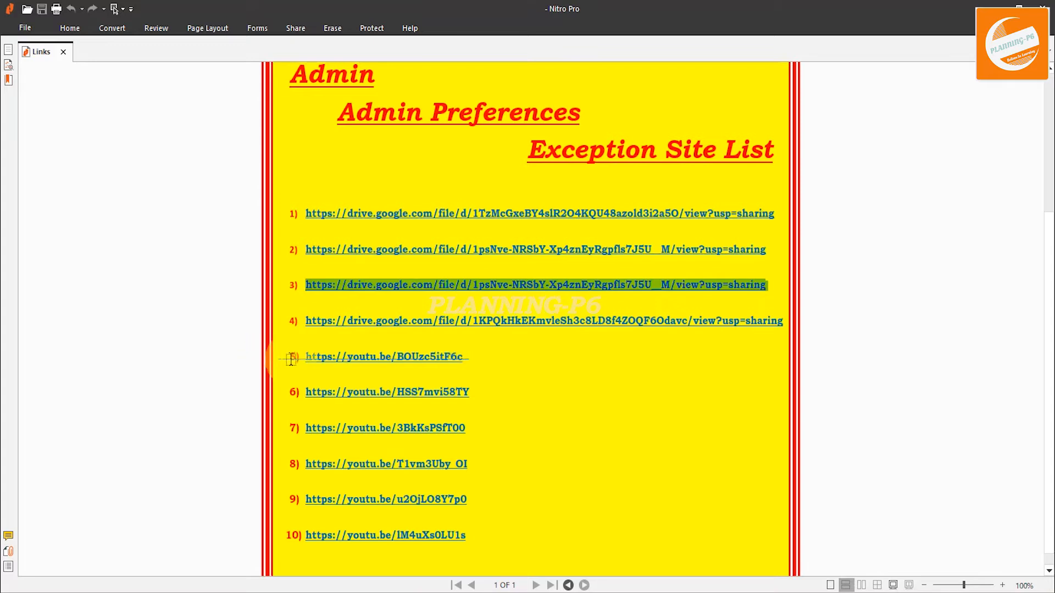
drag(307, 357, 465, 358)
key(ctrl+c)
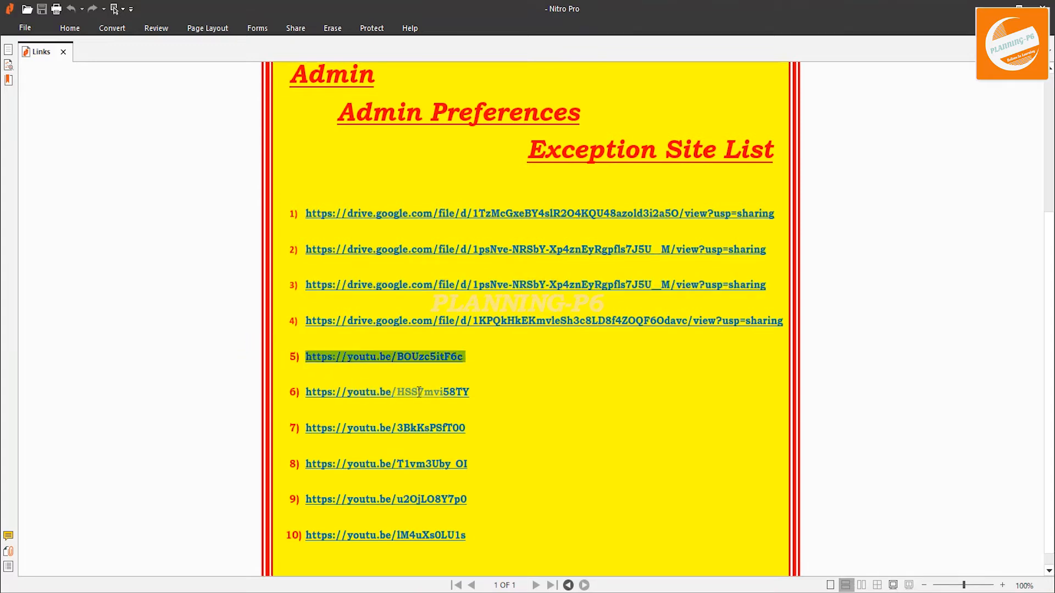
key(alt+Tab)
click(544, 338)
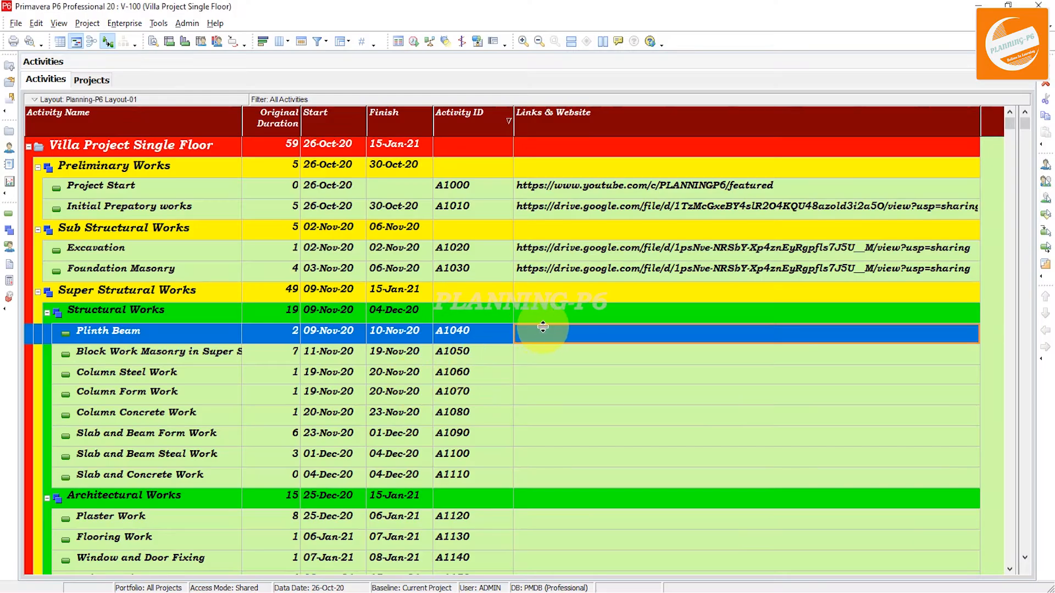
key(ctrl+v)
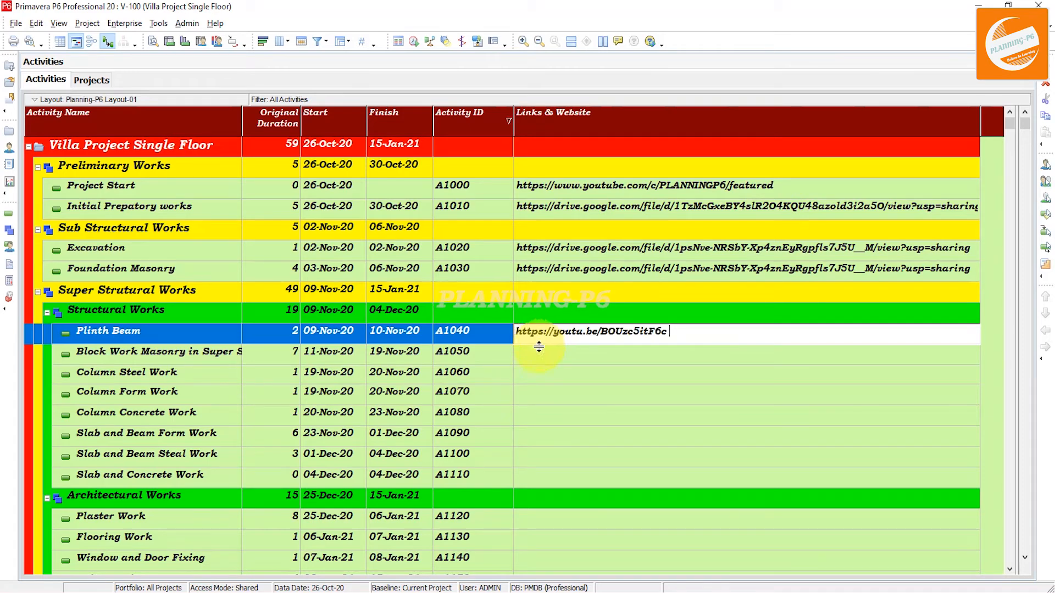
click(540, 356)
key(alt+Tab)
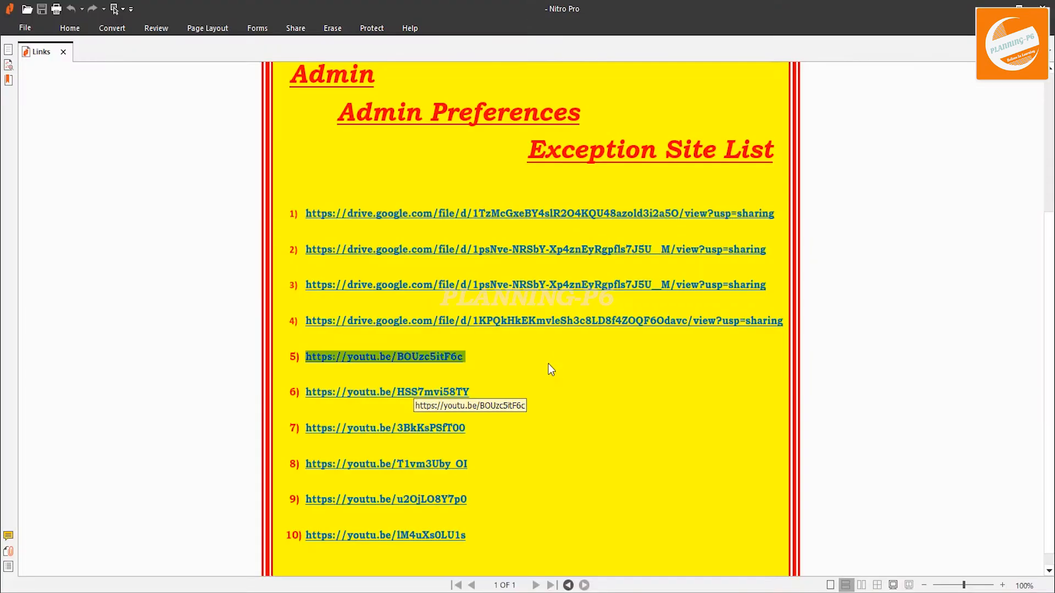
drag(477, 391, 306, 400)
key(ctrl+c)
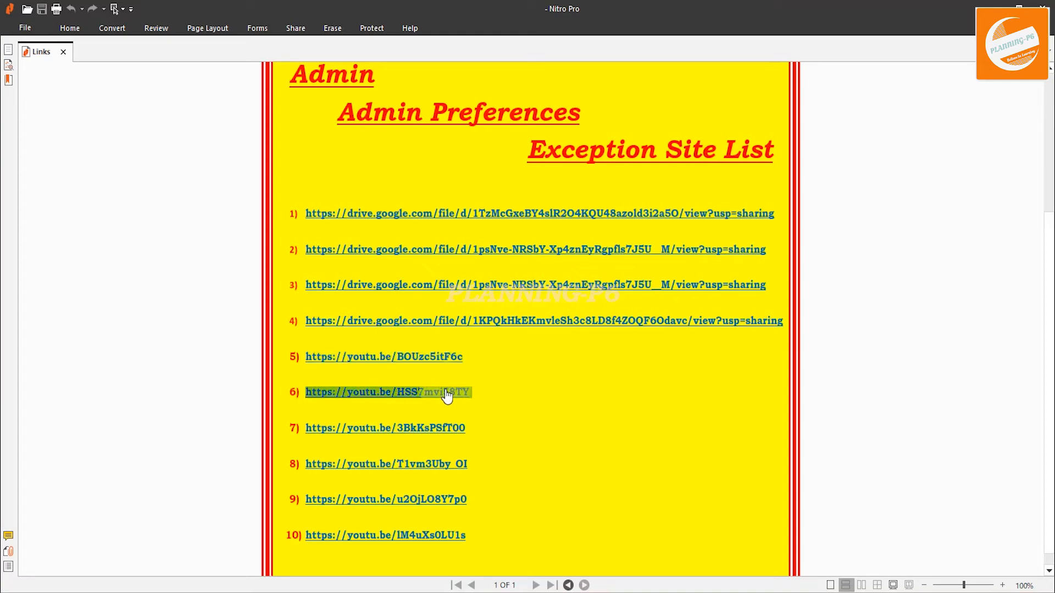
key(alt+Tab)
click(559, 360)
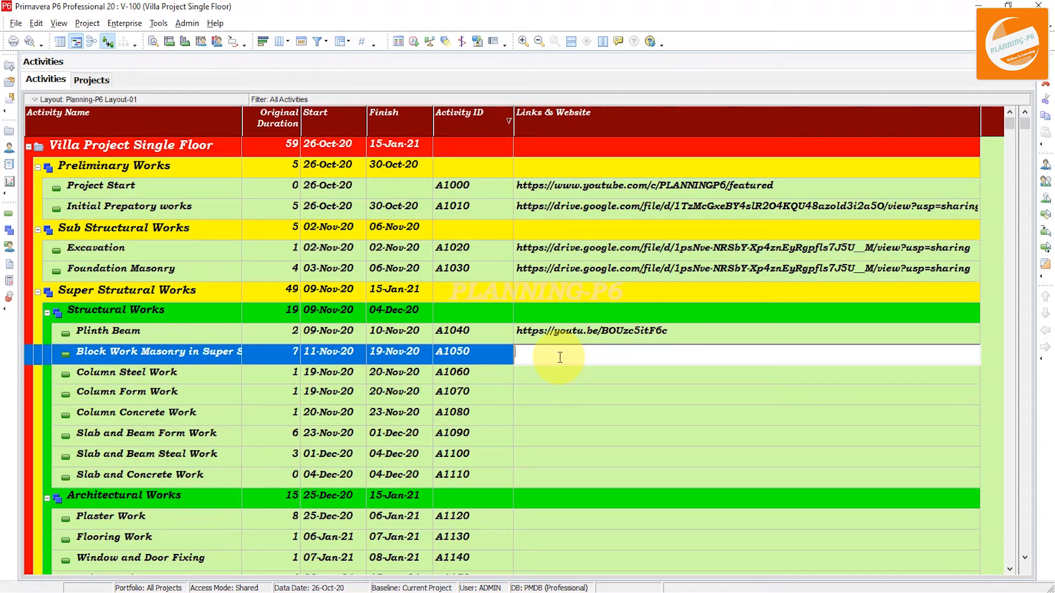
key(ctrl+v)
key(alt+Tab)
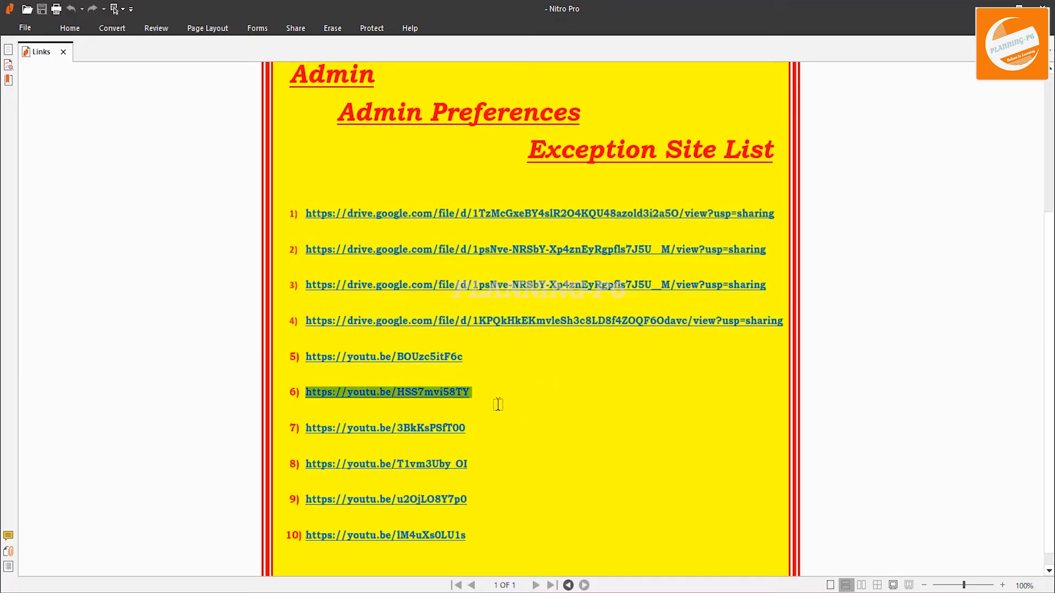
drag(473, 430, 297, 428)
key(ctrl+c)
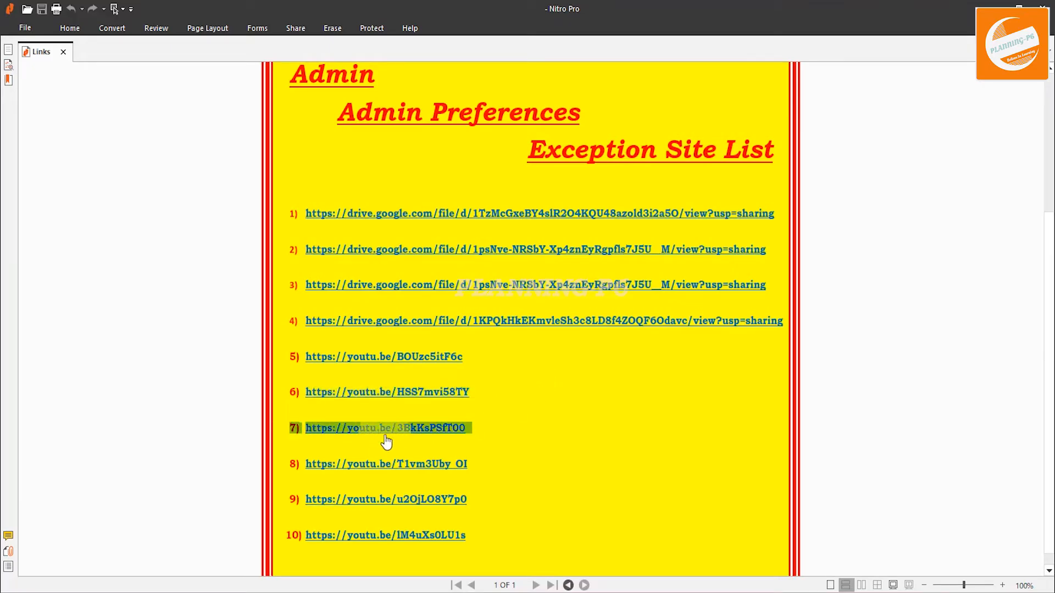
key(alt+Tab)
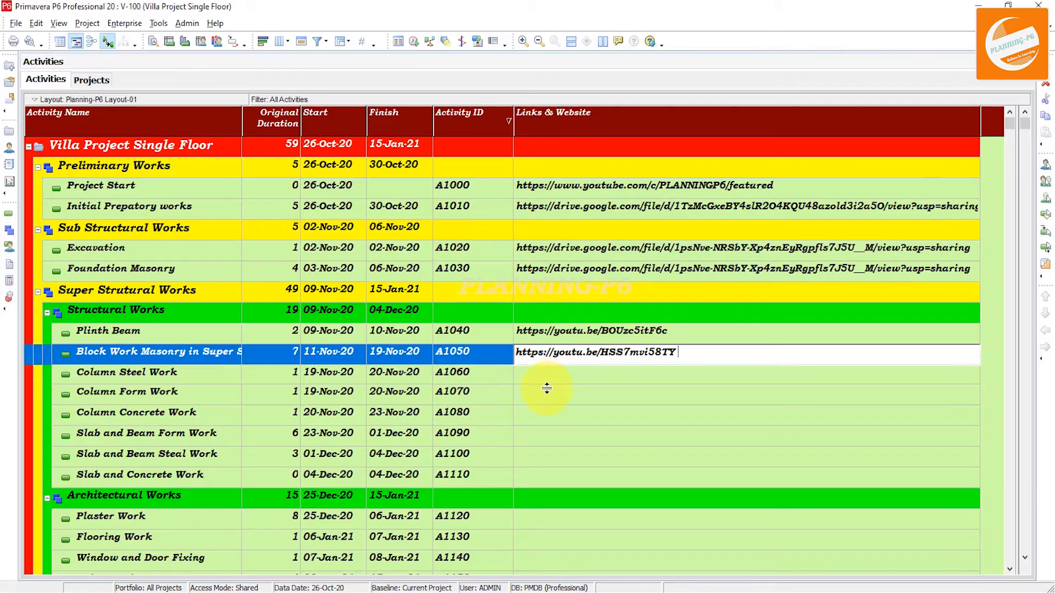
click(551, 380)
click(550, 377)
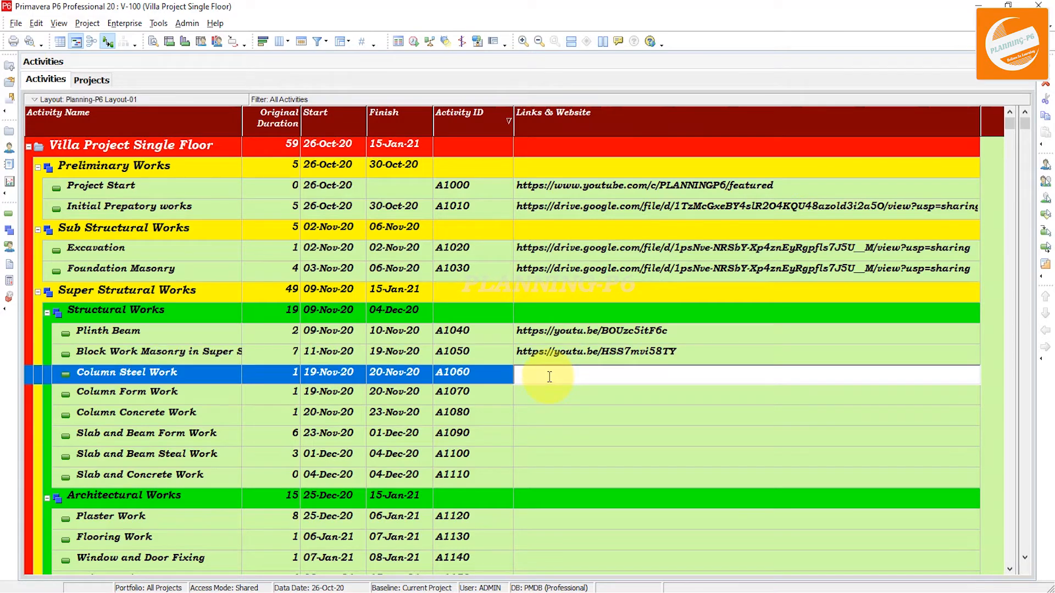
key(ctrl+v)
drag(527, 374, 514, 375)
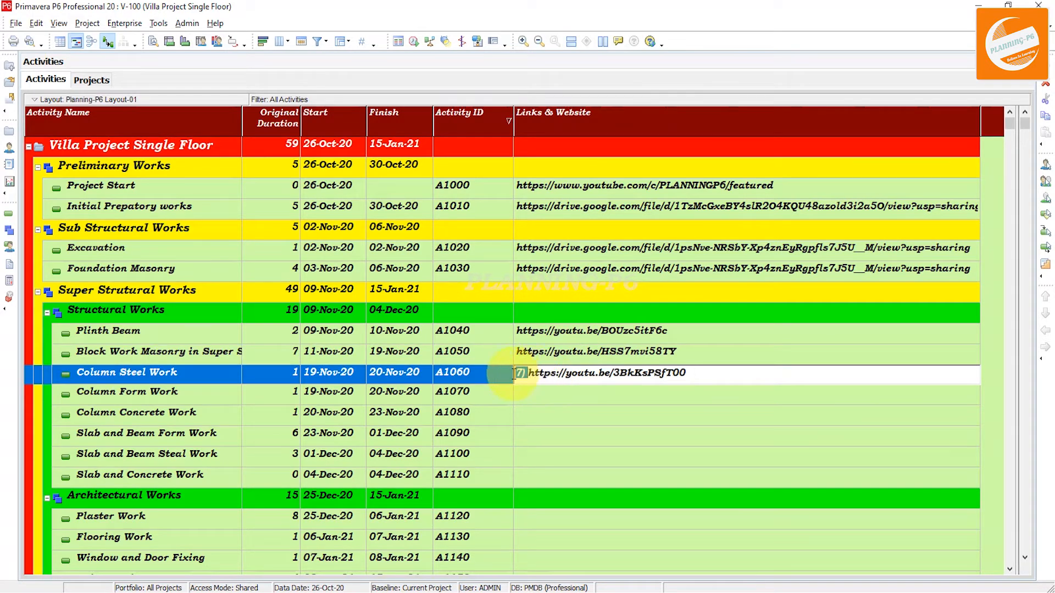
key(BackSpace)
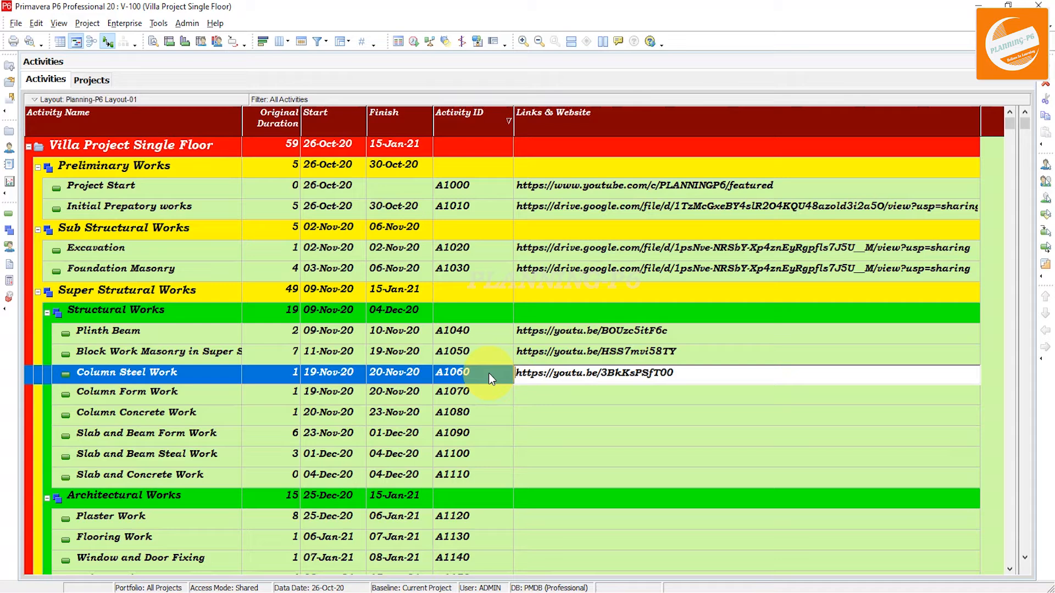
click(569, 393)
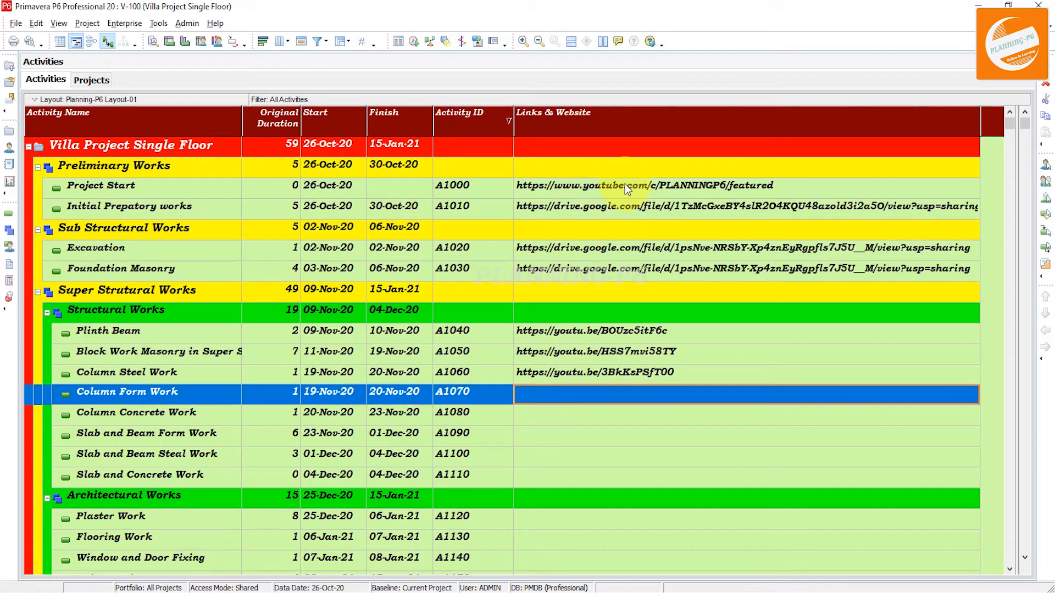
click(596, 188)
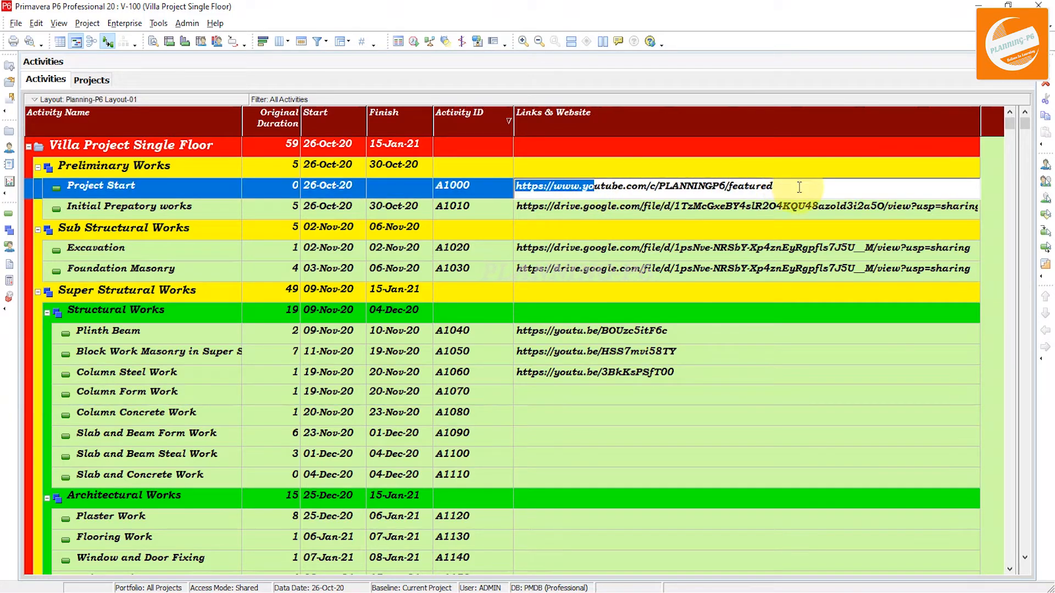
drag(800, 186, 516, 187)
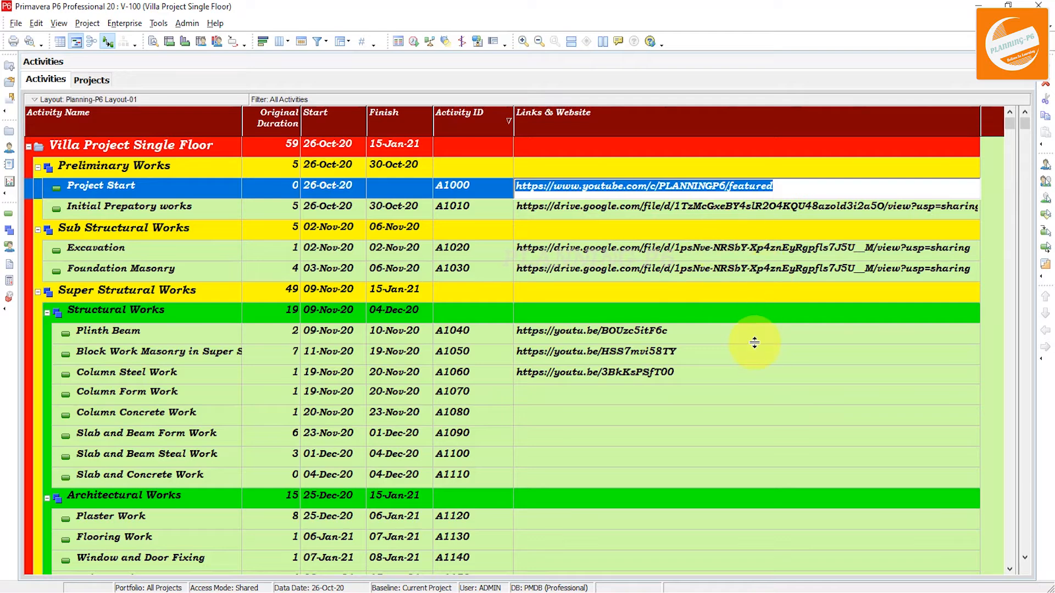
right_click(691, 189)
click(646, 190)
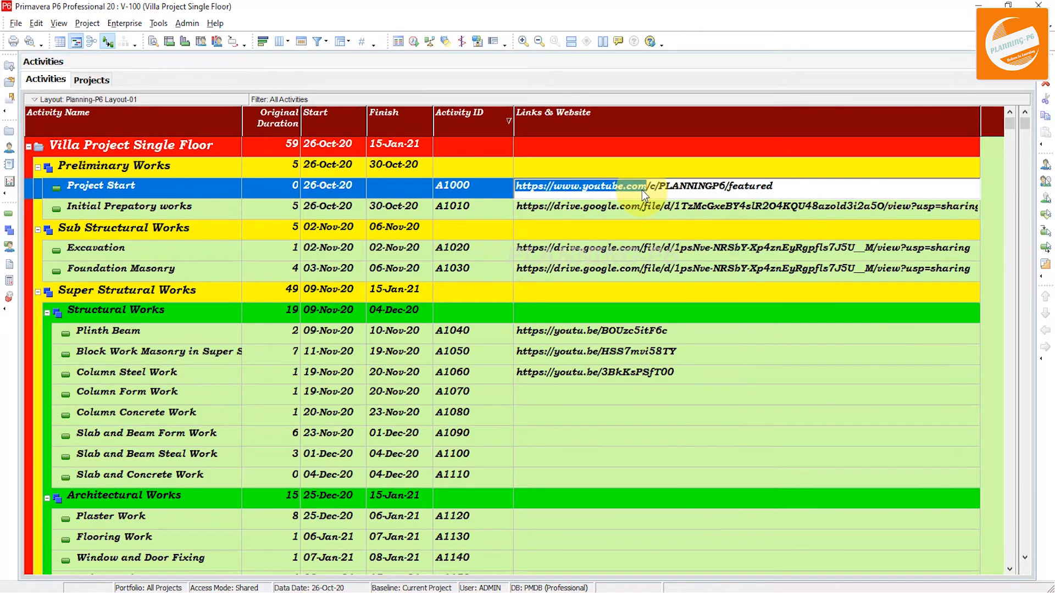
drag(784, 188, 517, 187)
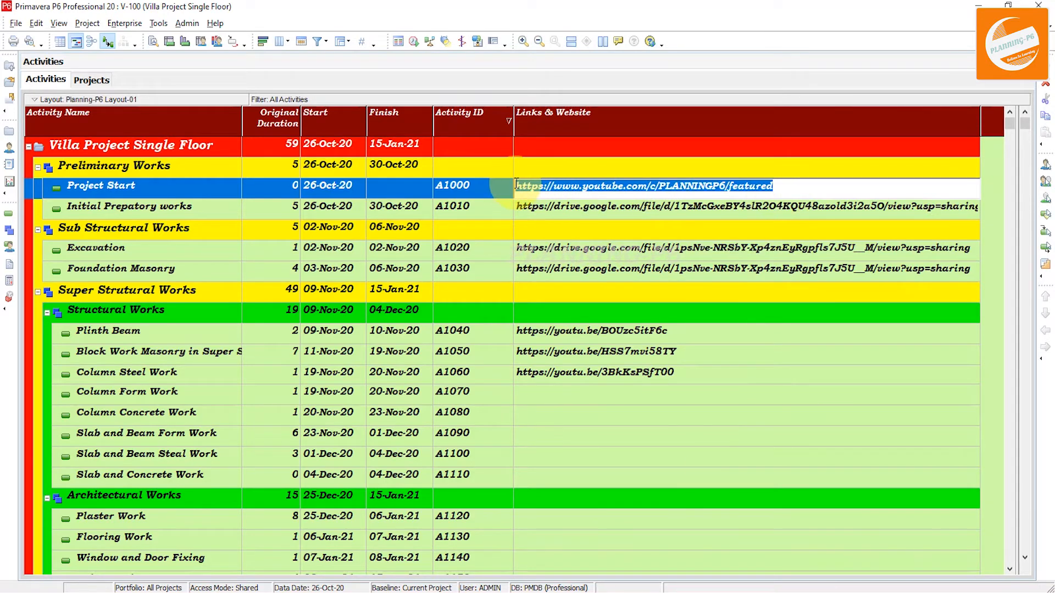
right_click(549, 183)
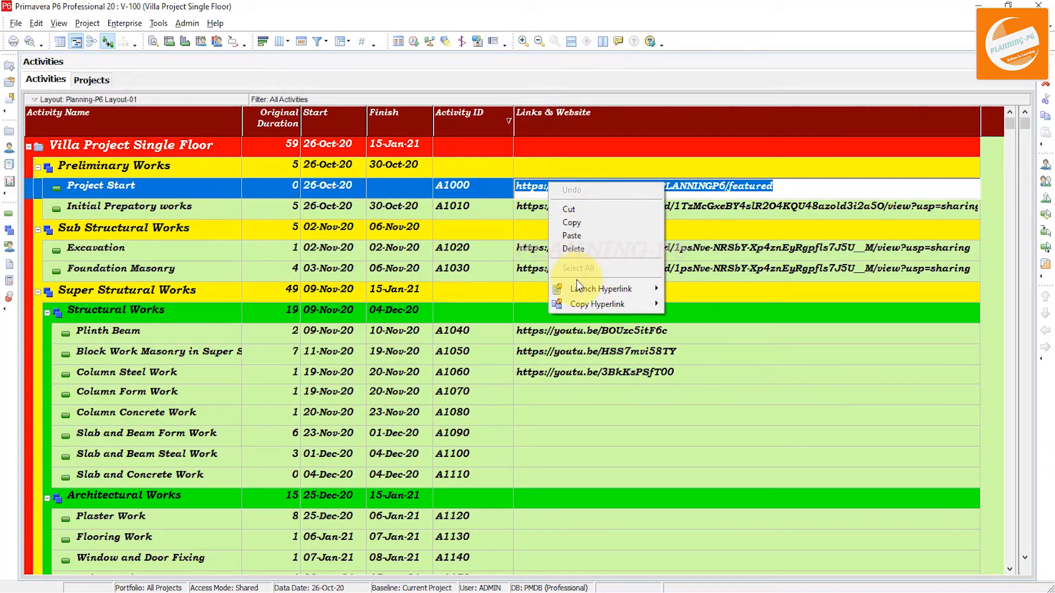
mouse_move(580, 288)
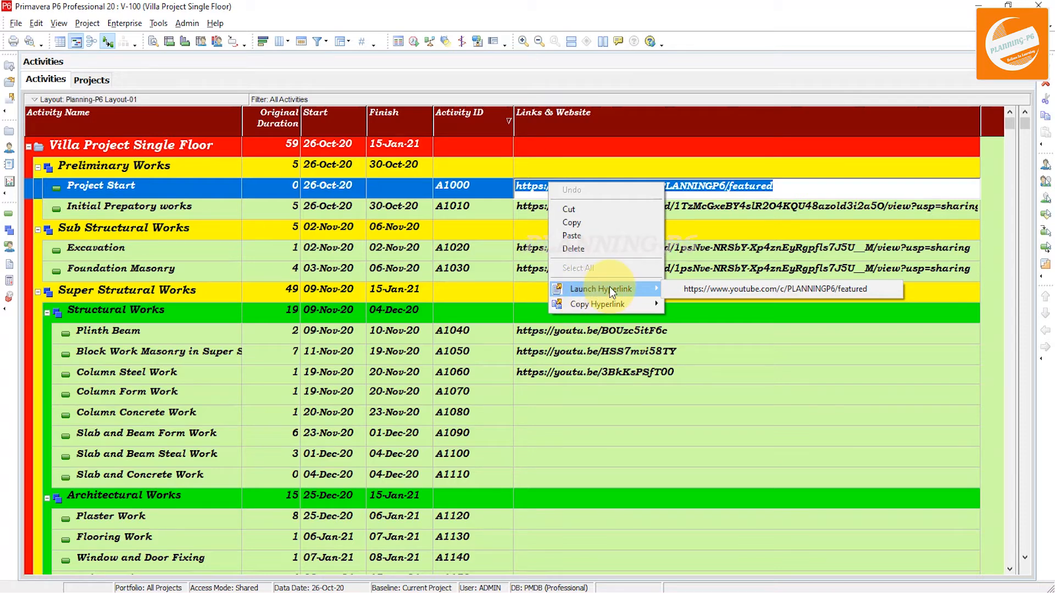
click(715, 290)
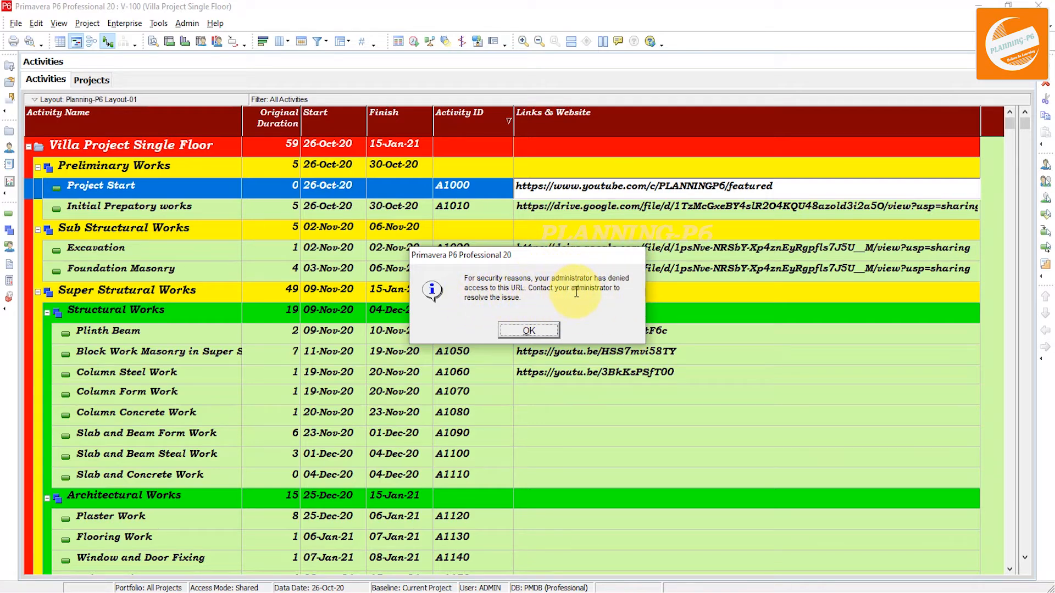
click(535, 329)
key(ctrl+c)
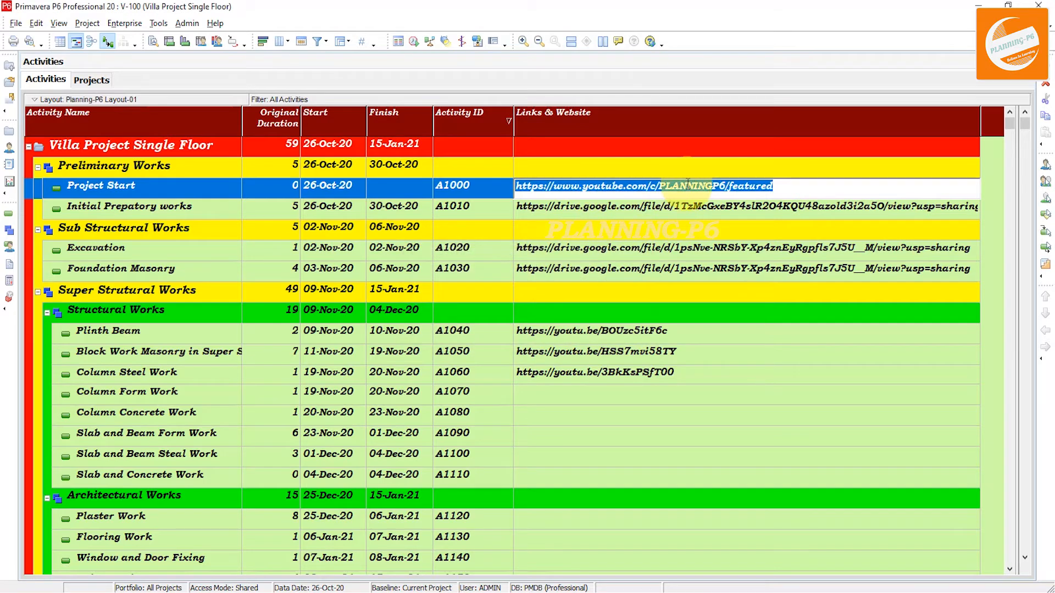
right_click(653, 190)
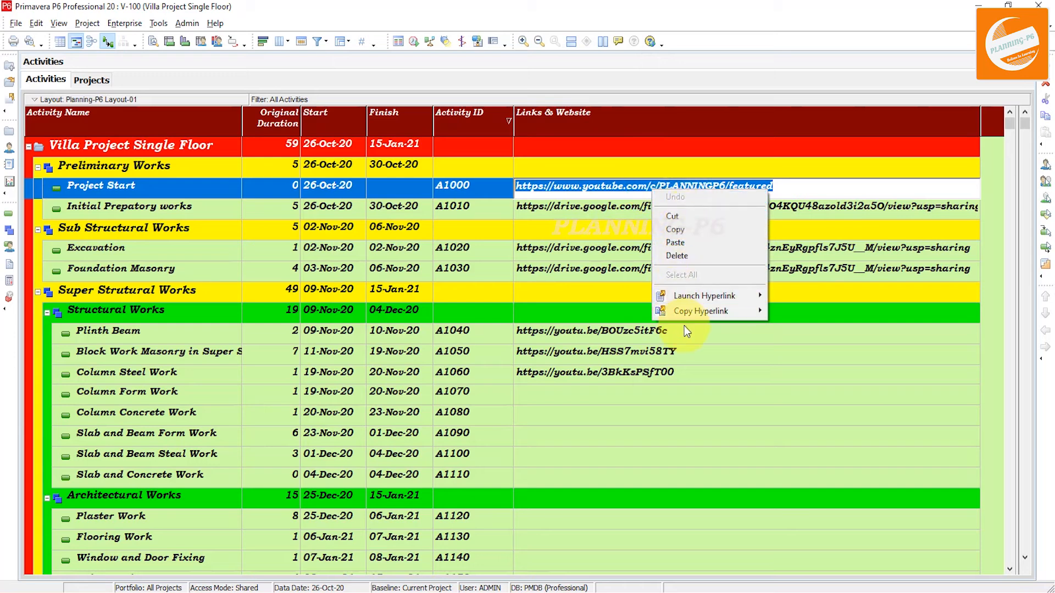
mouse_move(688, 316)
click(795, 312)
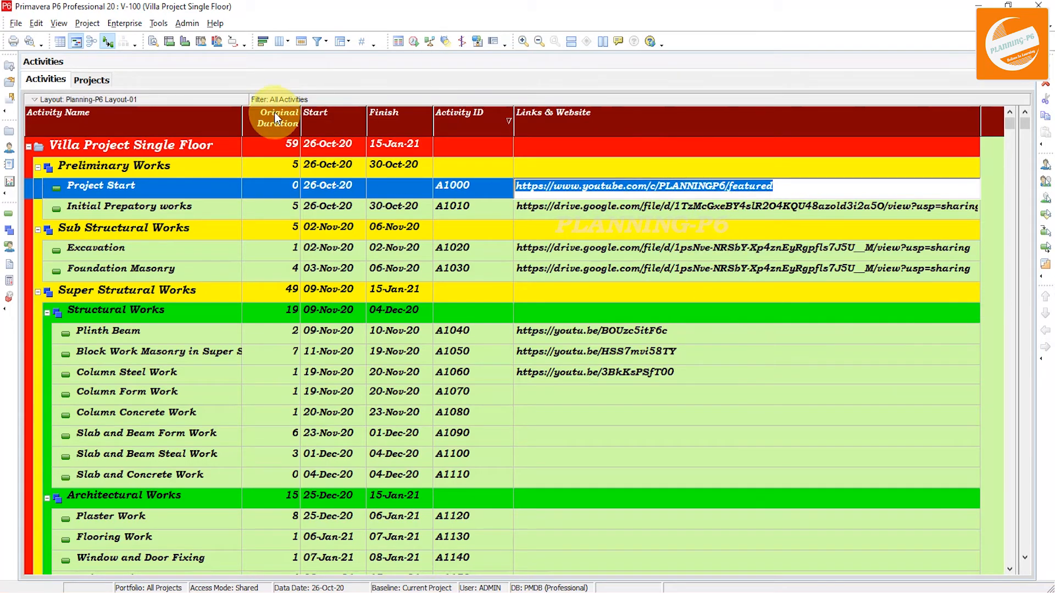
click(186, 22)
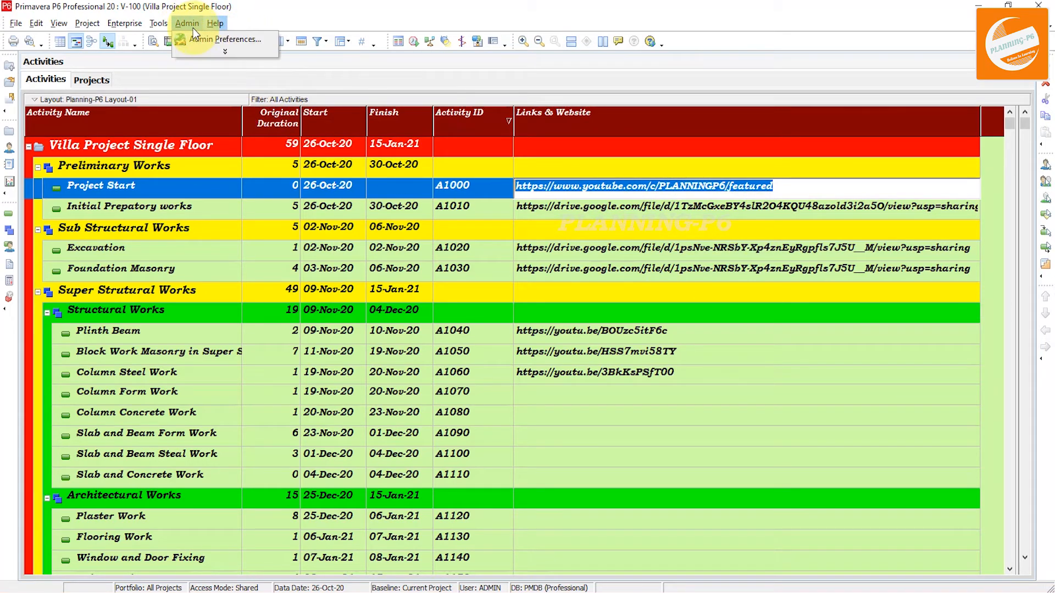
click(205, 39)
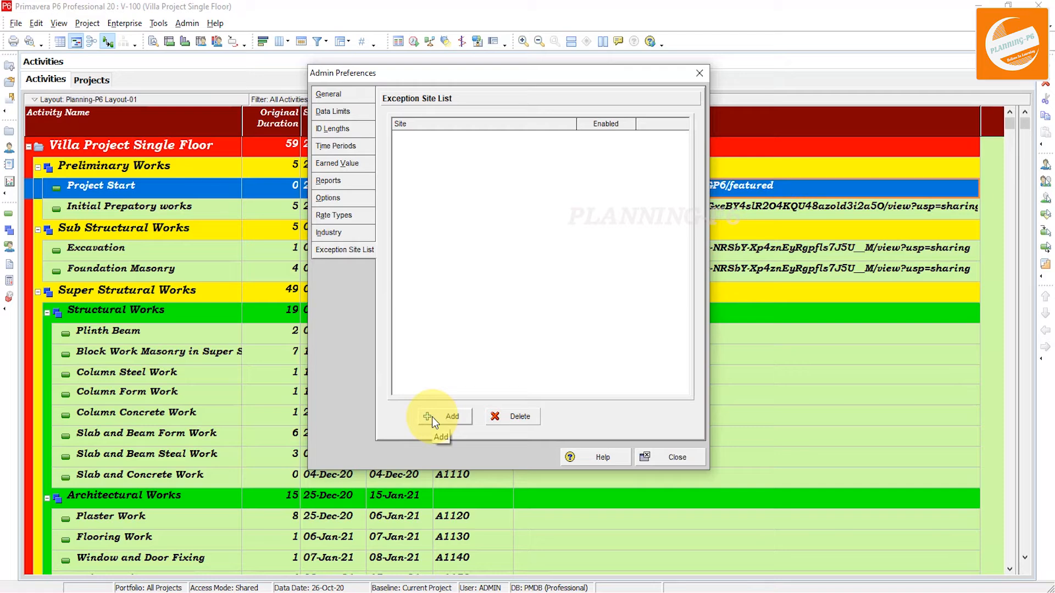
click(452, 419)
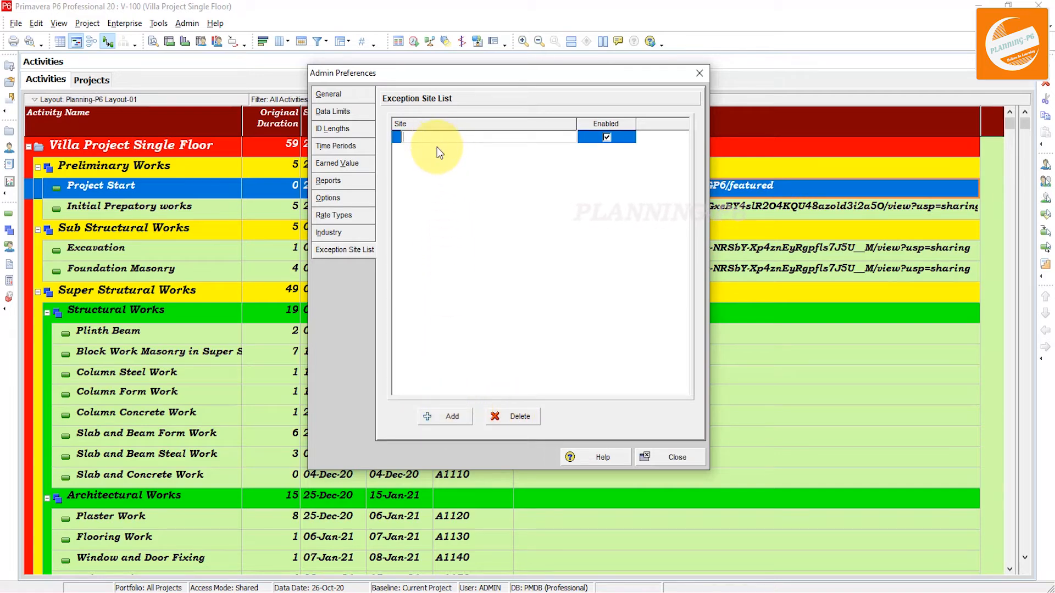
key(ctrl+v)
key(Return)
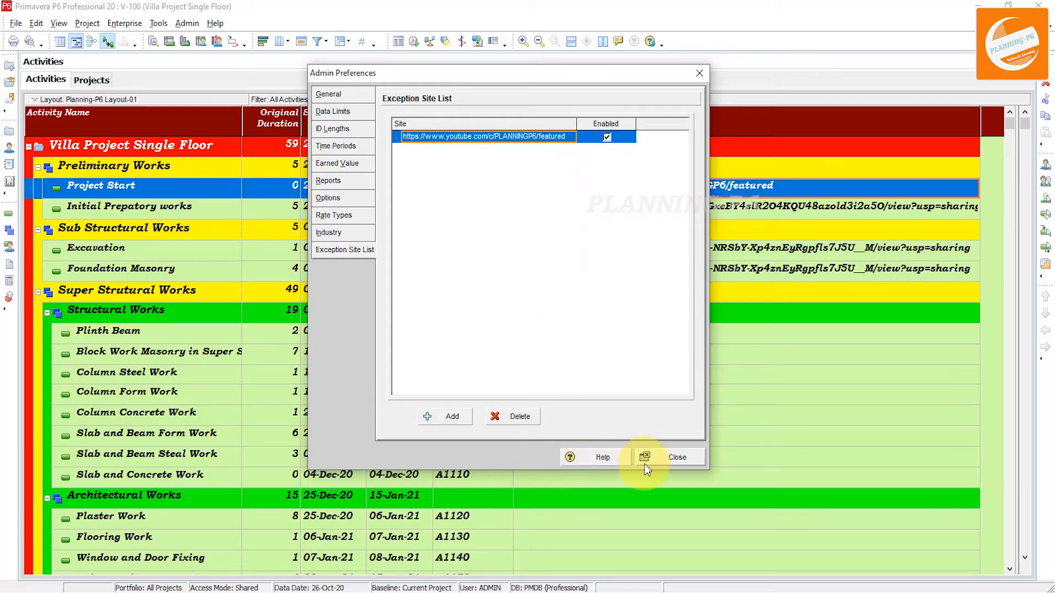
drag(564, 75, 331, 111)
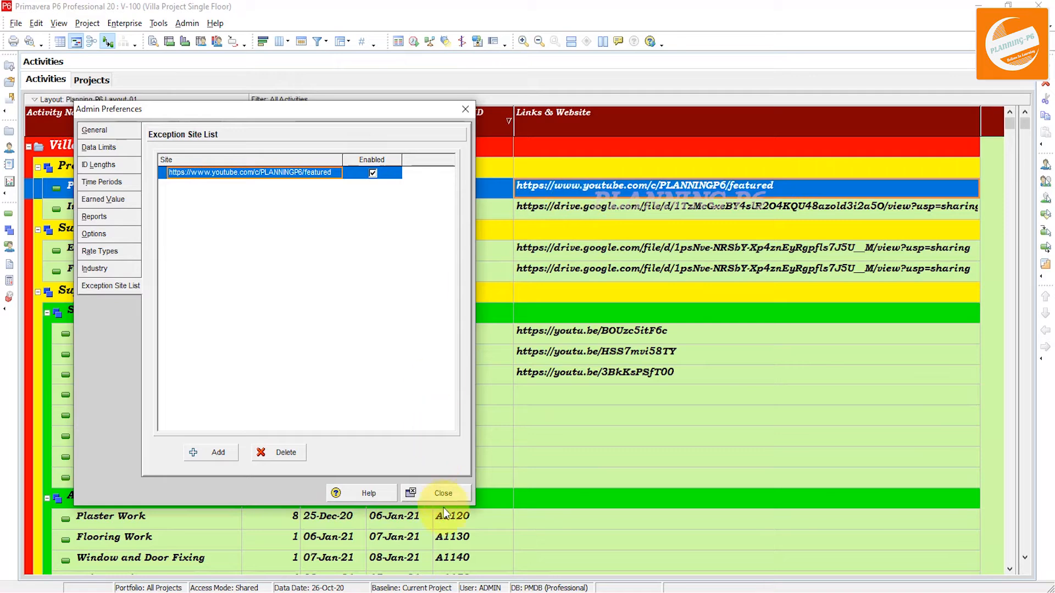
click(446, 494)
Copy the Google Drive hyperlink of Initial Prepatory works (A1010) and add it as an enabled site to the Exception Site List in Admin Preferences.
click(557, 208)
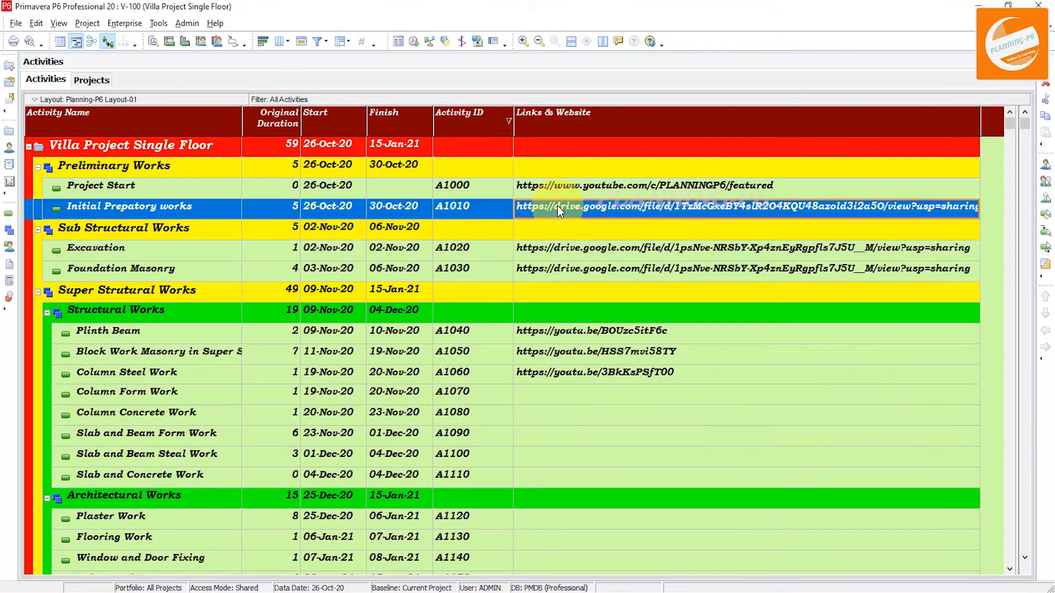
click(559, 206)
right_click(559, 207)
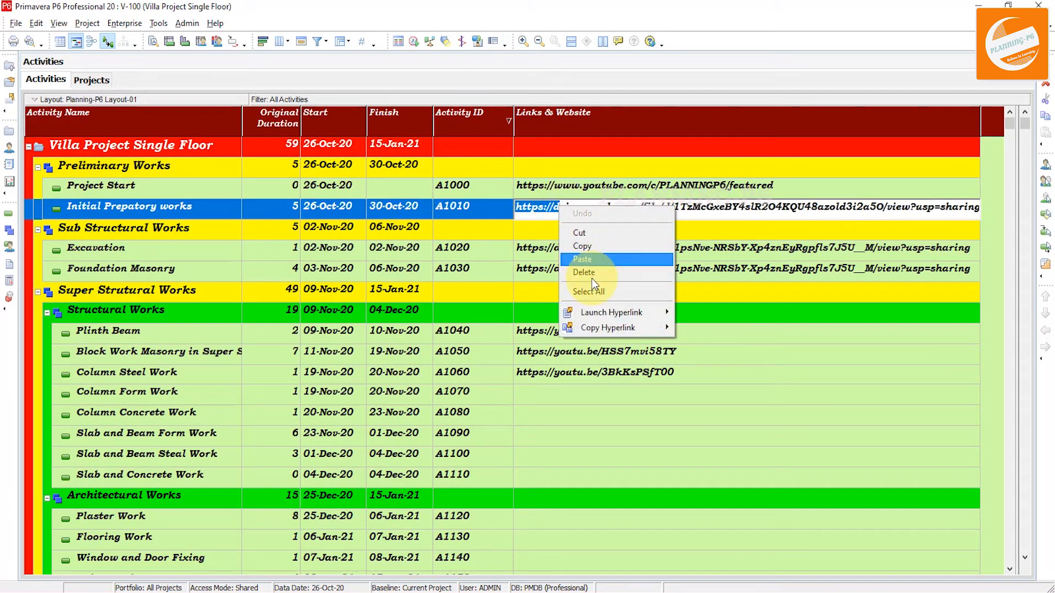
mouse_move(608, 329)
click(725, 328)
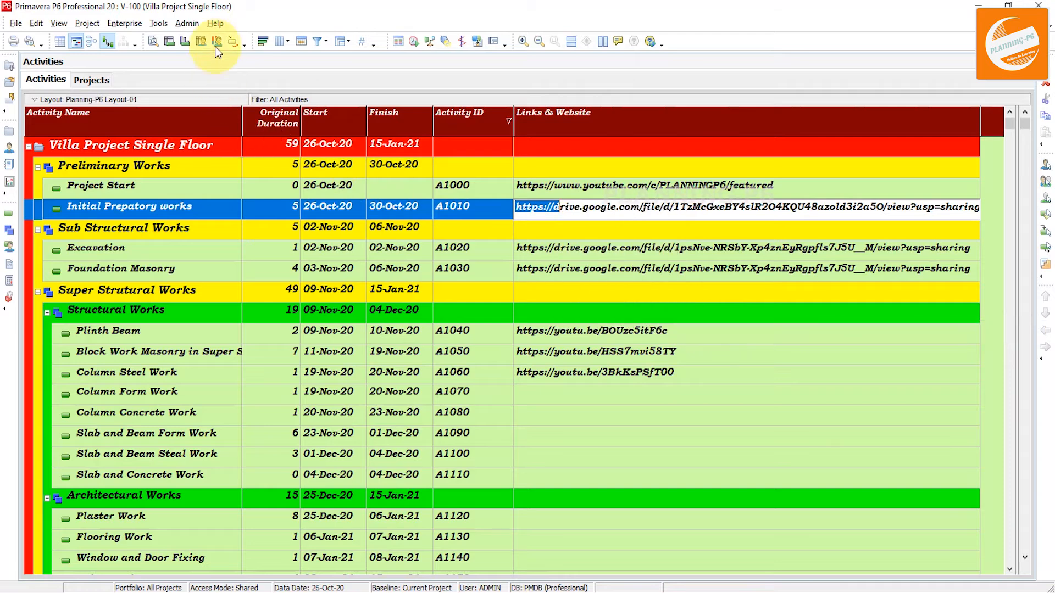
click(187, 24)
click(203, 37)
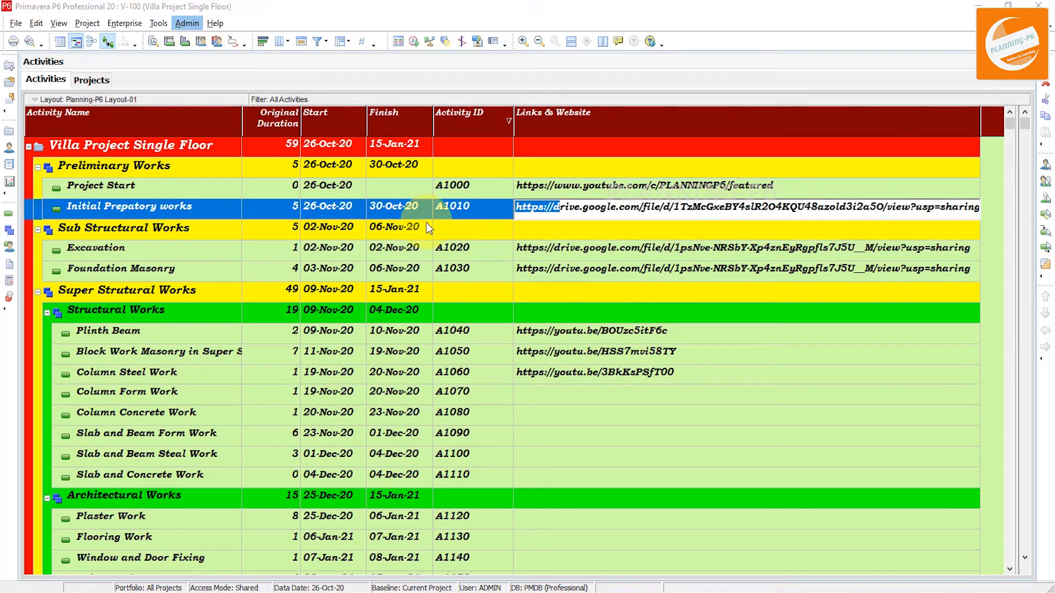
click(219, 456)
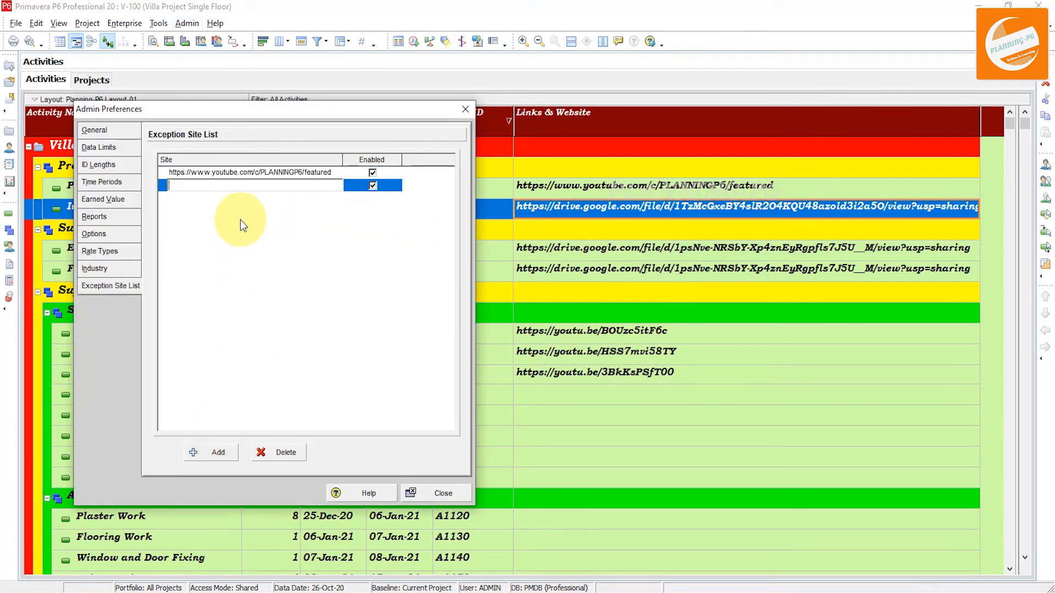
right_click(218, 188)
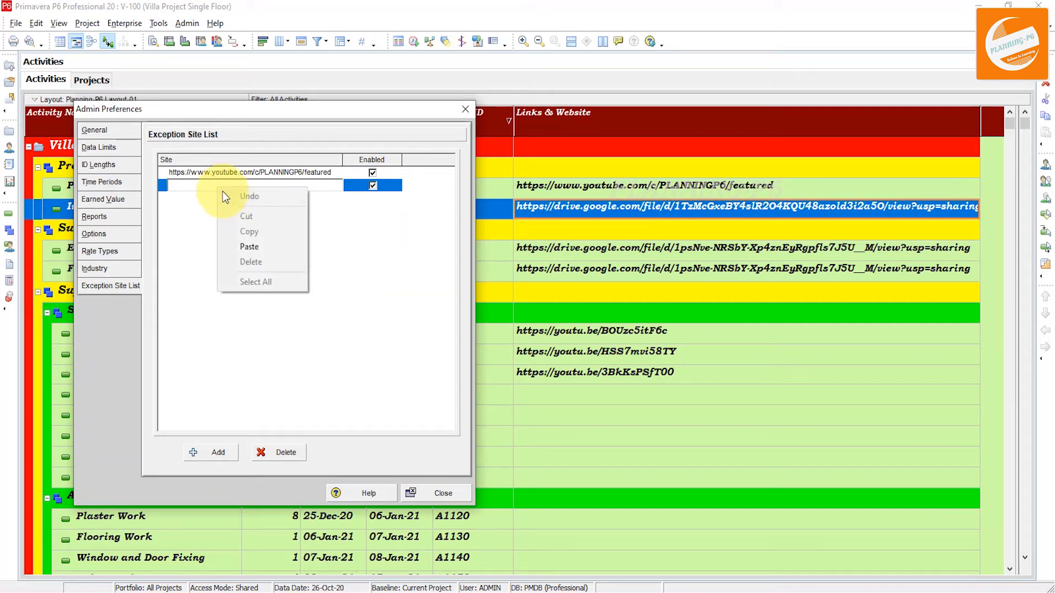
click(243, 246)
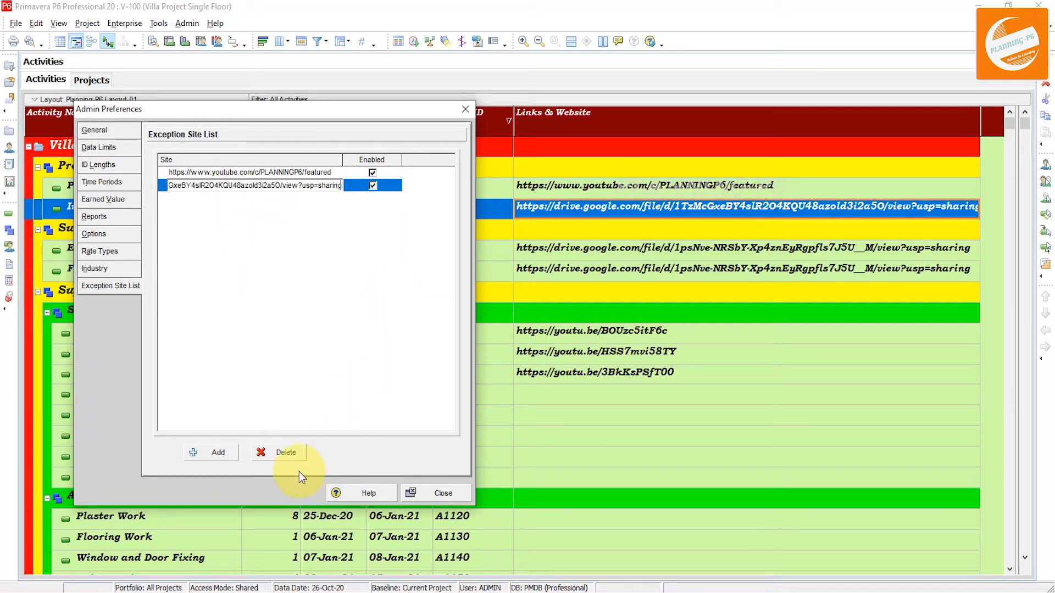
click(423, 493)
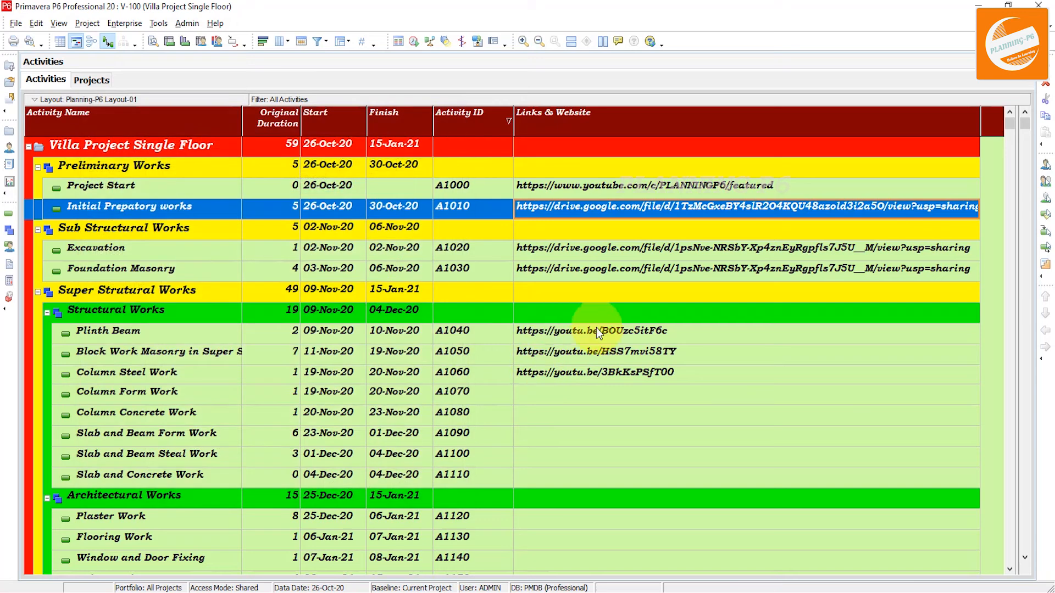
Copy the Google Drive hyperlink of Foundation Masonry (A1030) and add it as an enabled site to the Exception Site List in Admin Preferences.
click(577, 269)
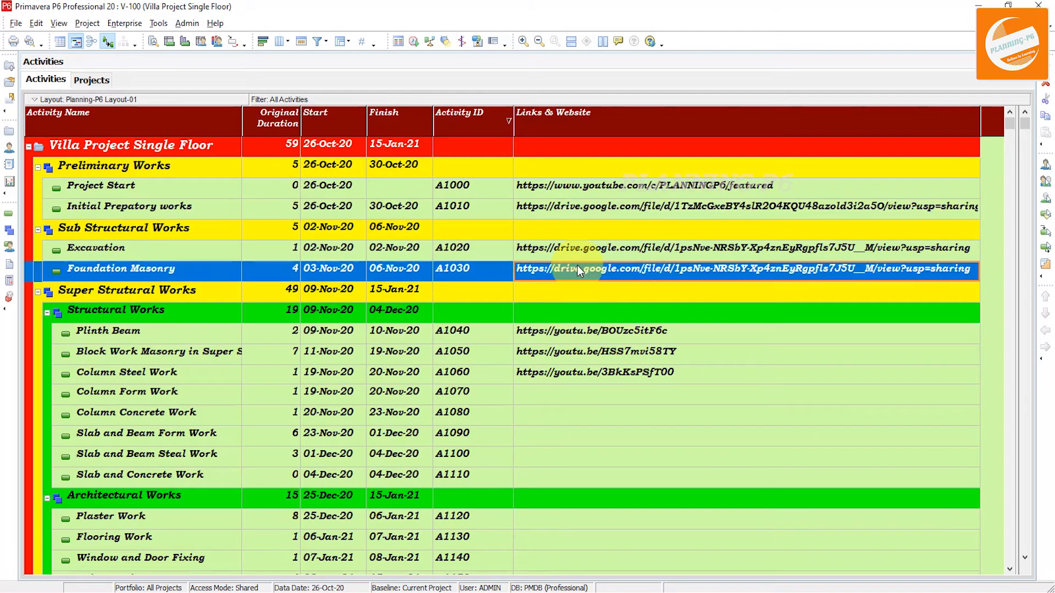
click(577, 266)
right_click(578, 267)
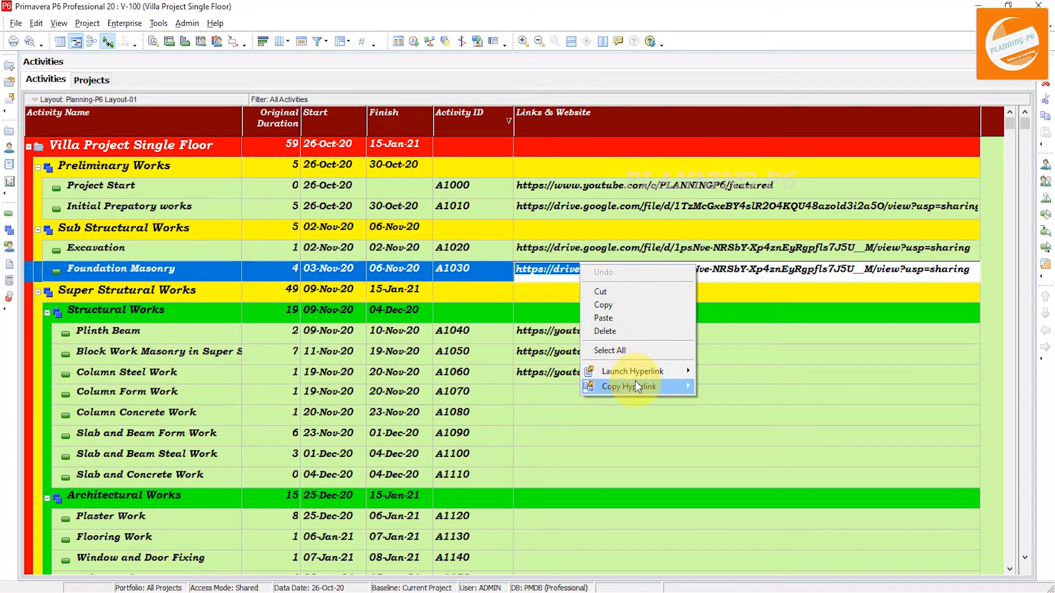
mouse_move(635, 384)
click(416, 384)
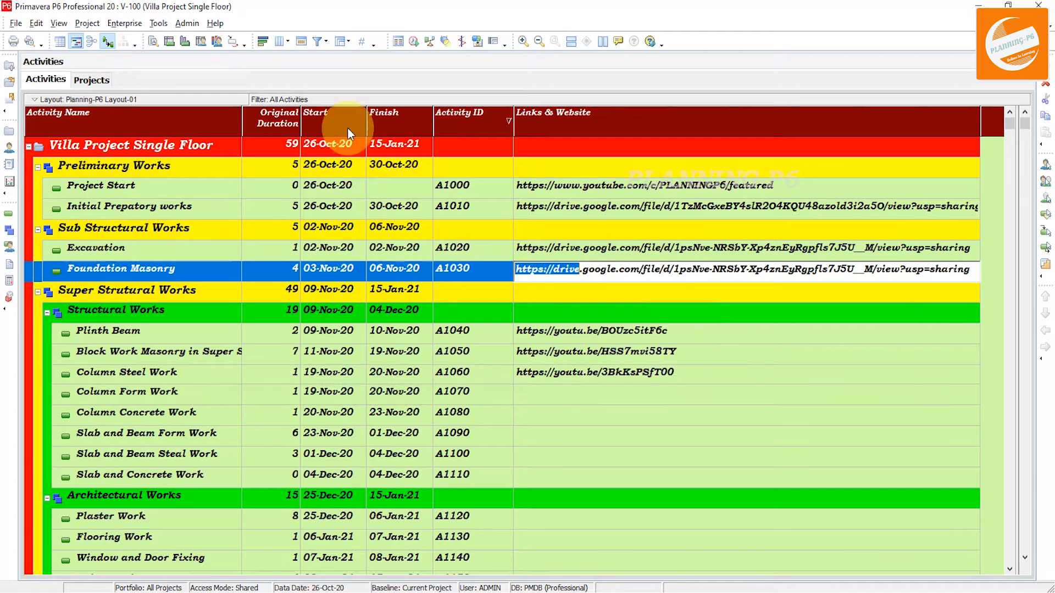
click(190, 28)
click(203, 38)
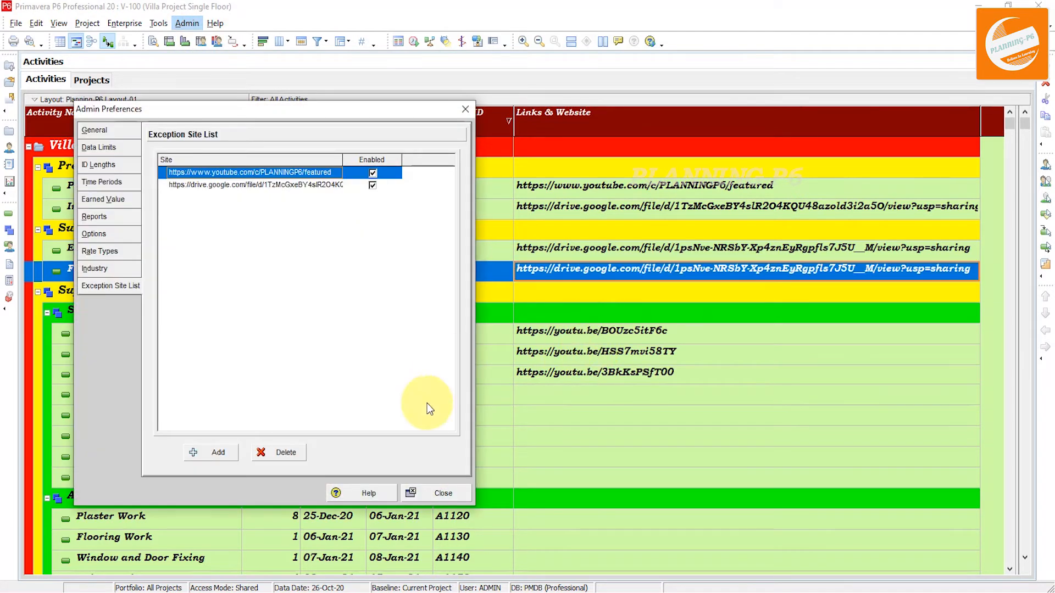
click(208, 451)
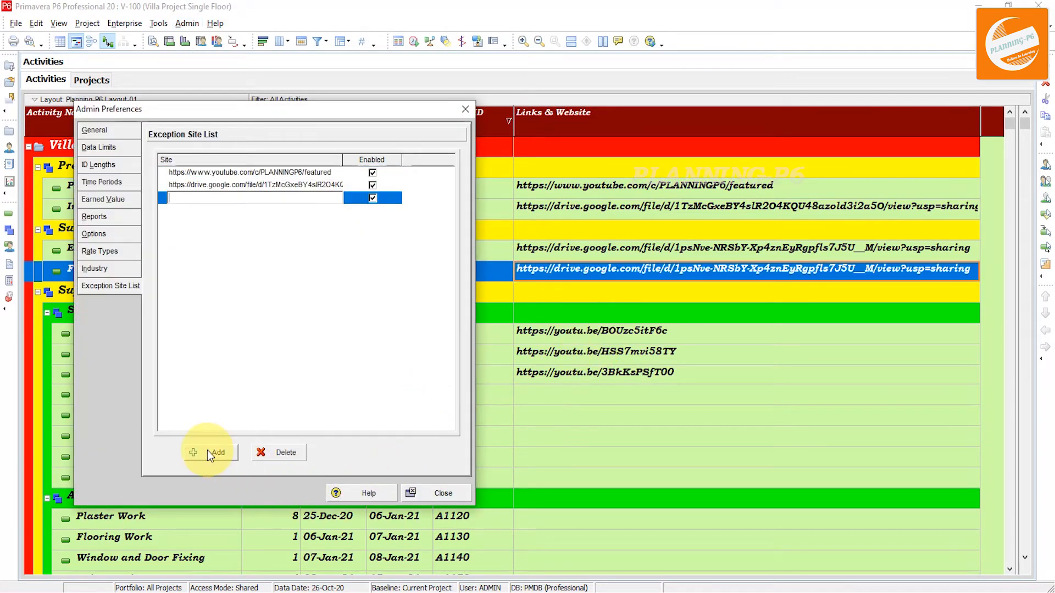
right_click(215, 202)
click(246, 261)
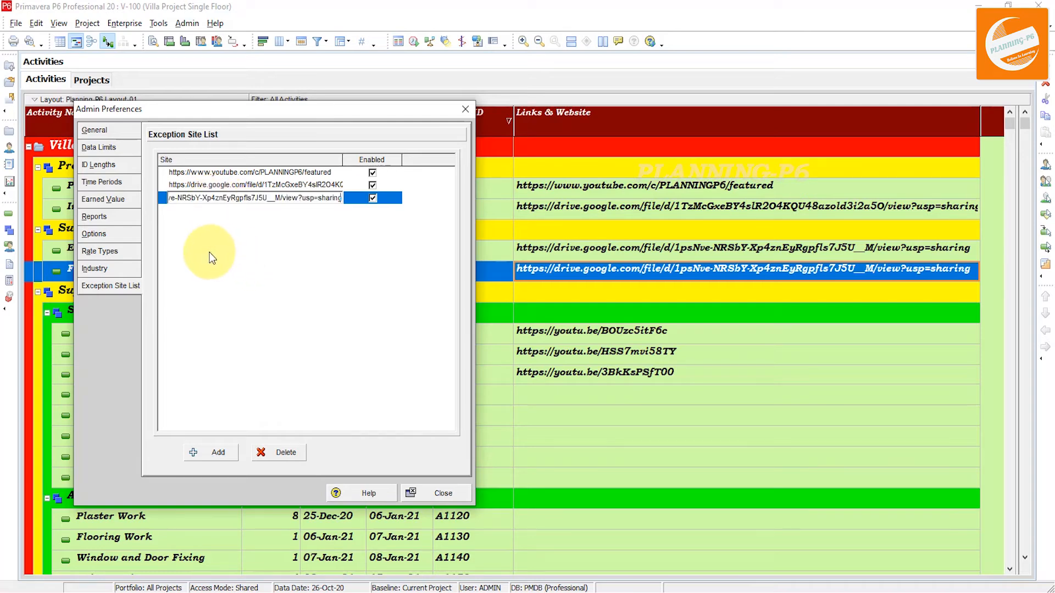
click(431, 493)
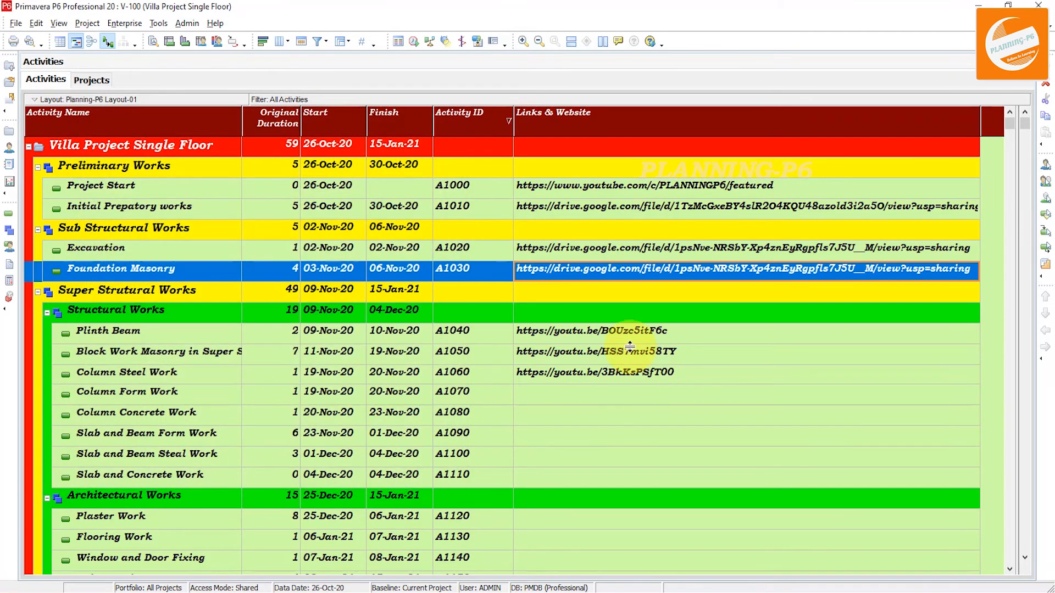
double_click(609, 330)
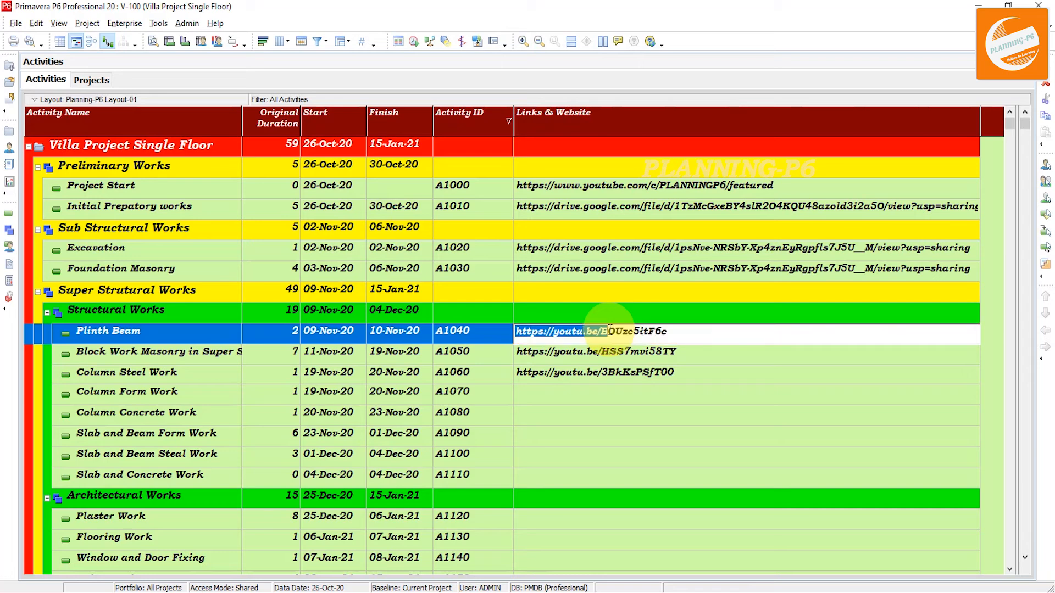
right_click(636, 337)
mouse_move(684, 458)
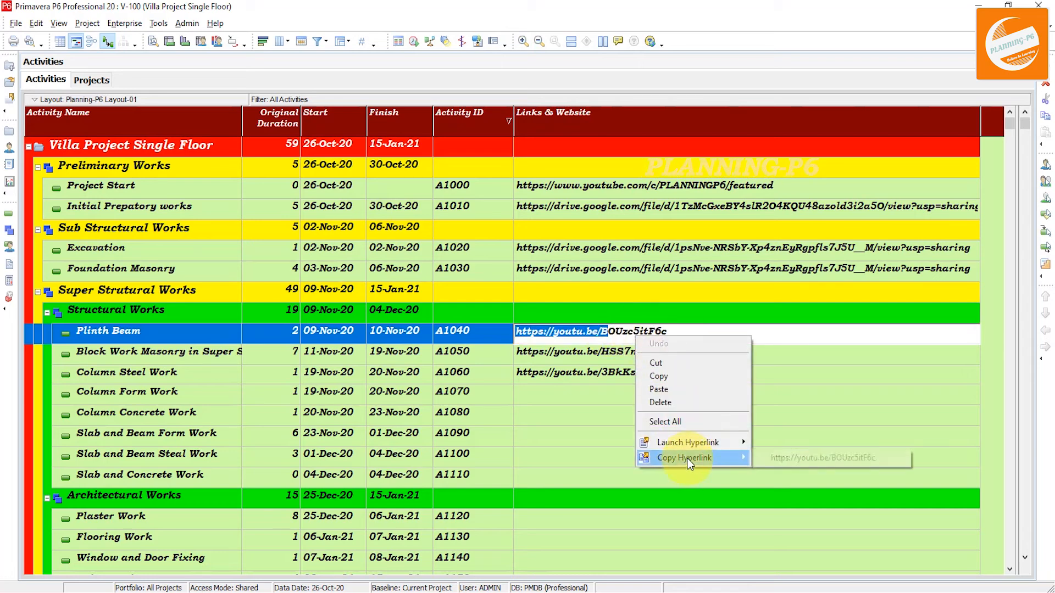
click(830, 459)
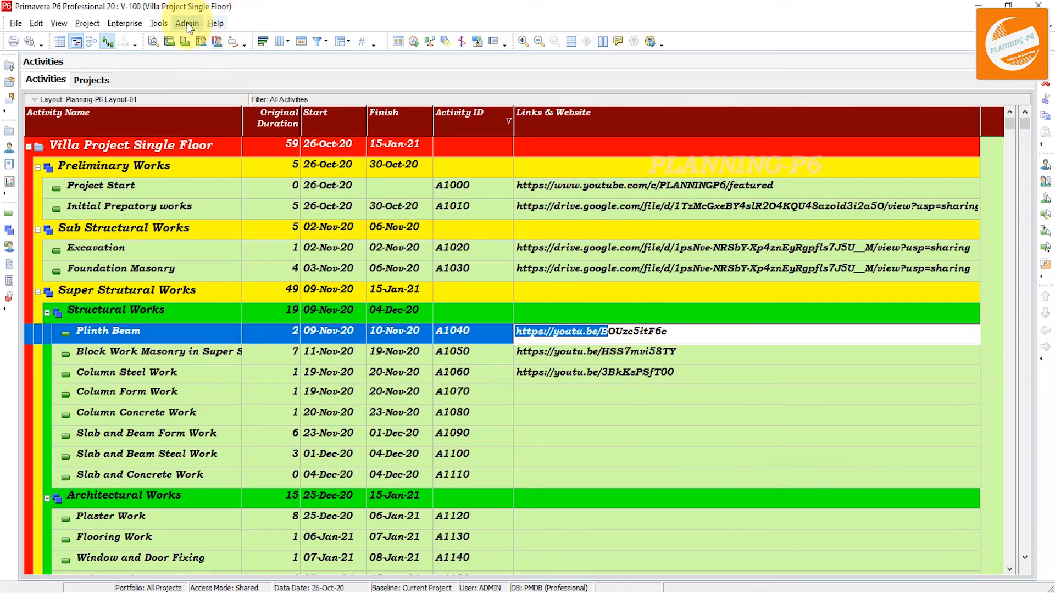
click(202, 41)
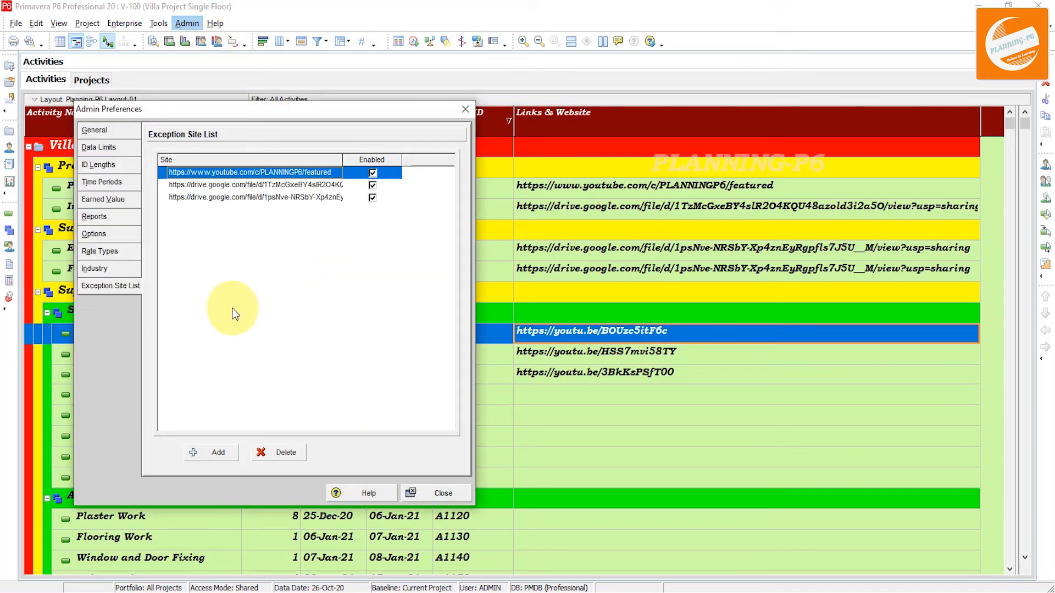
click(193, 452)
right_click(253, 210)
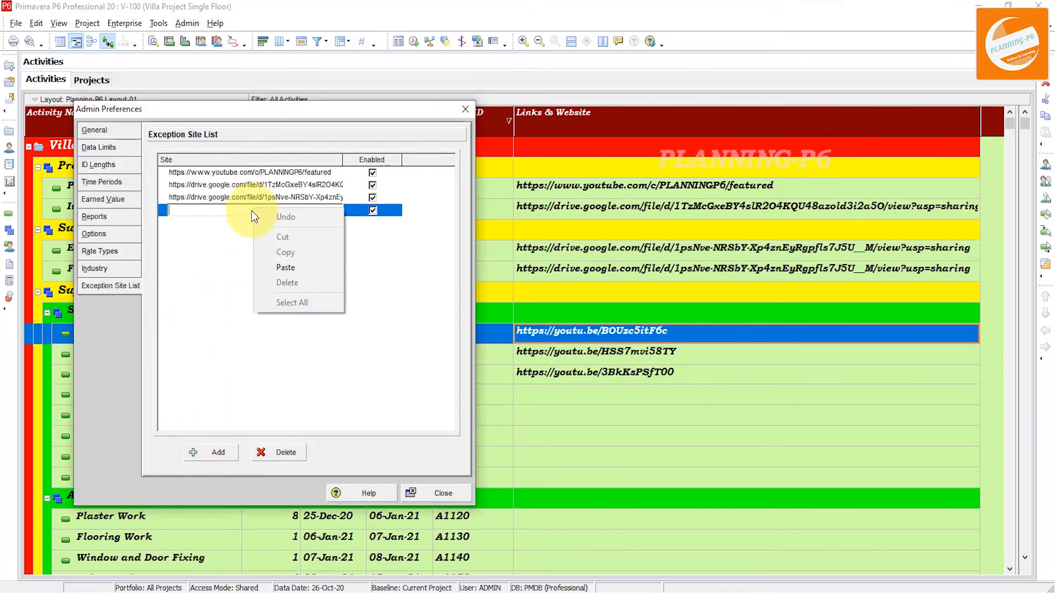
click(289, 270)
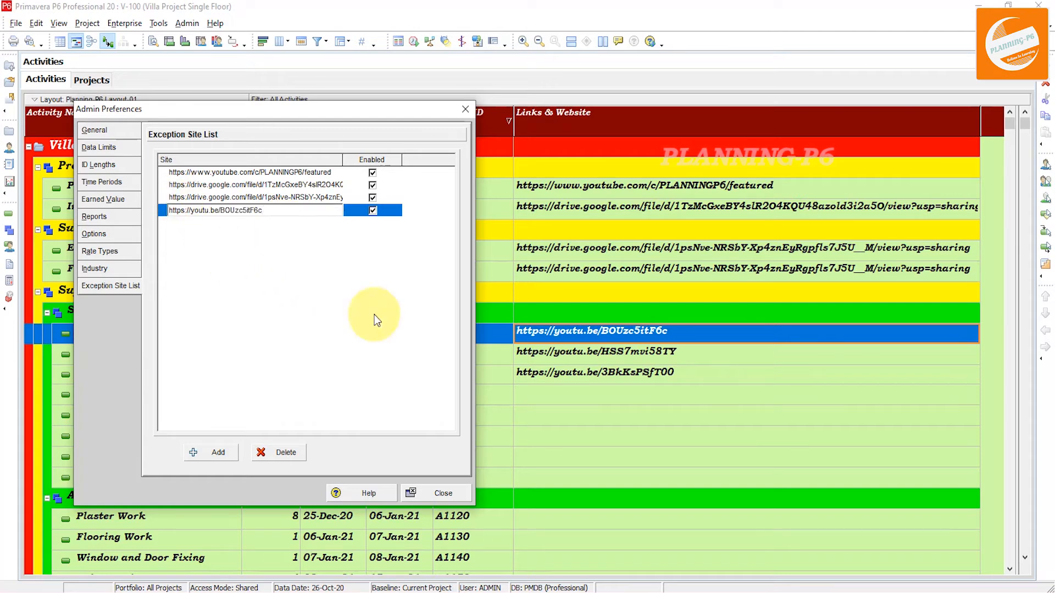
click(326, 342)
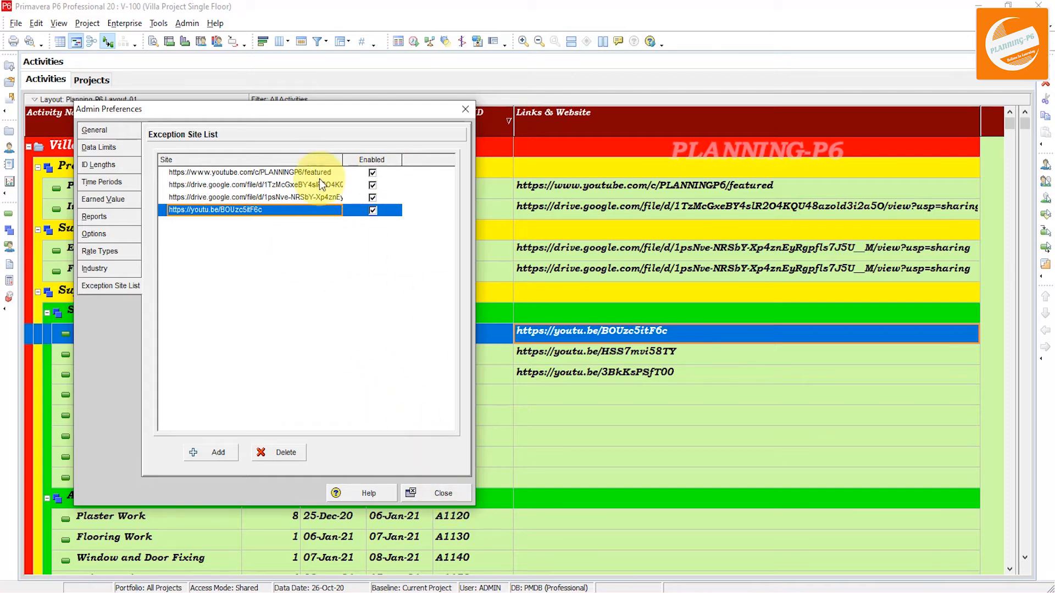
click(441, 493)
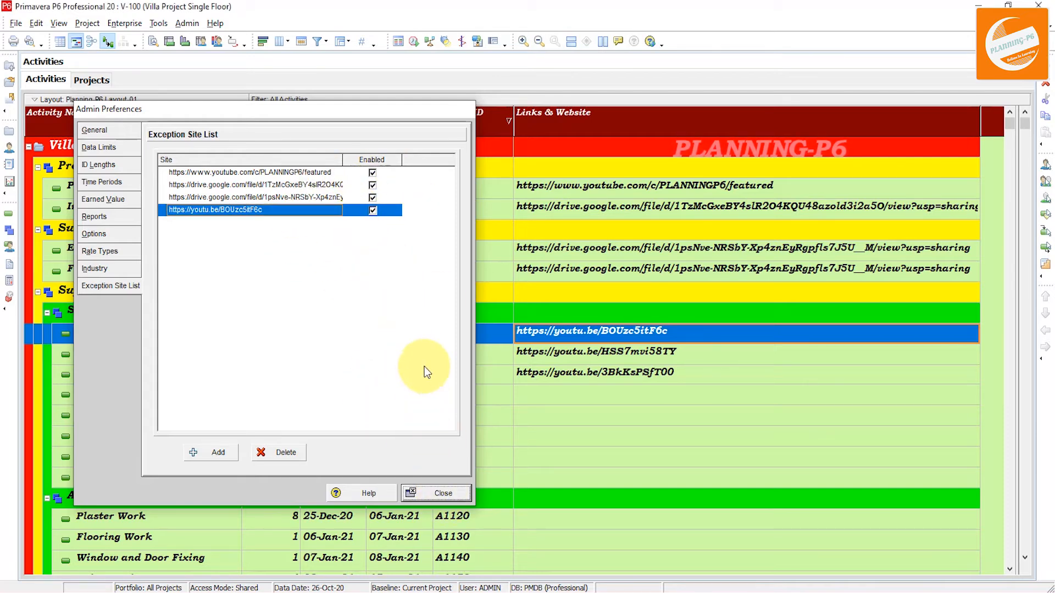
click(584, 186)
click(586, 187)
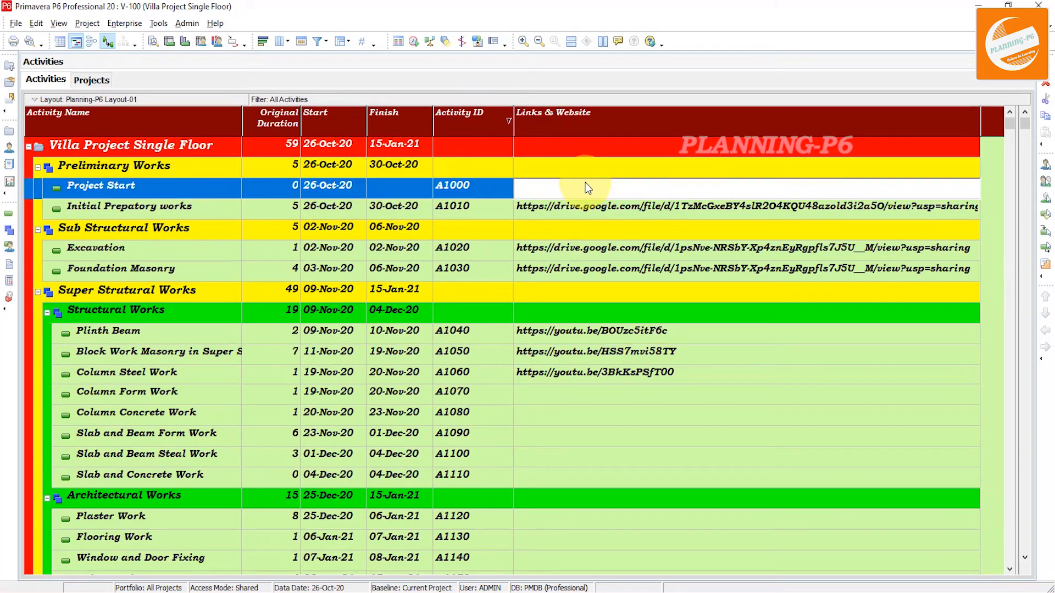
right_click(586, 186)
mouse_move(656, 288)
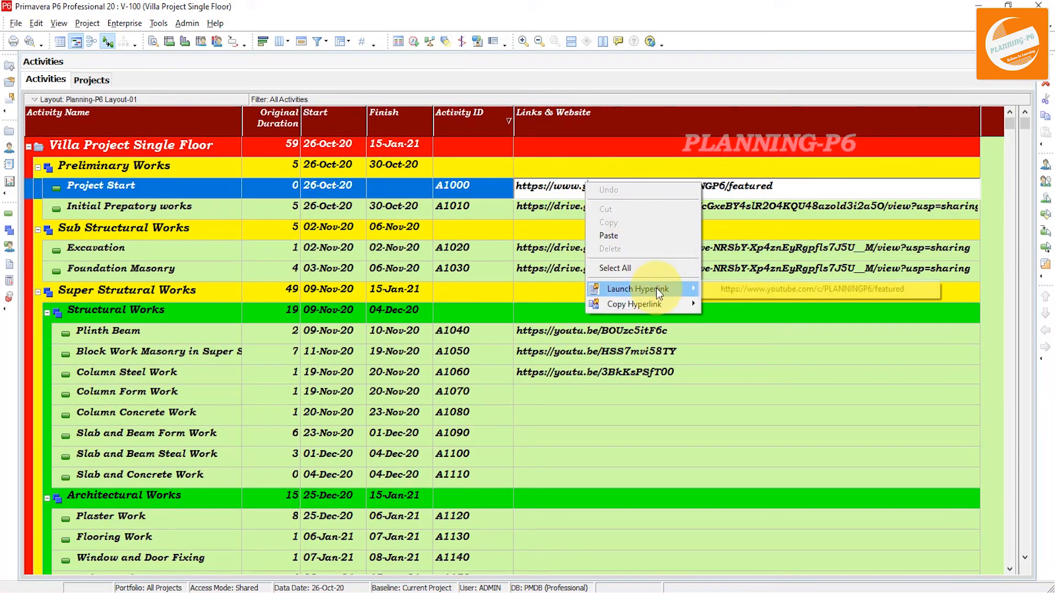
click(731, 288)
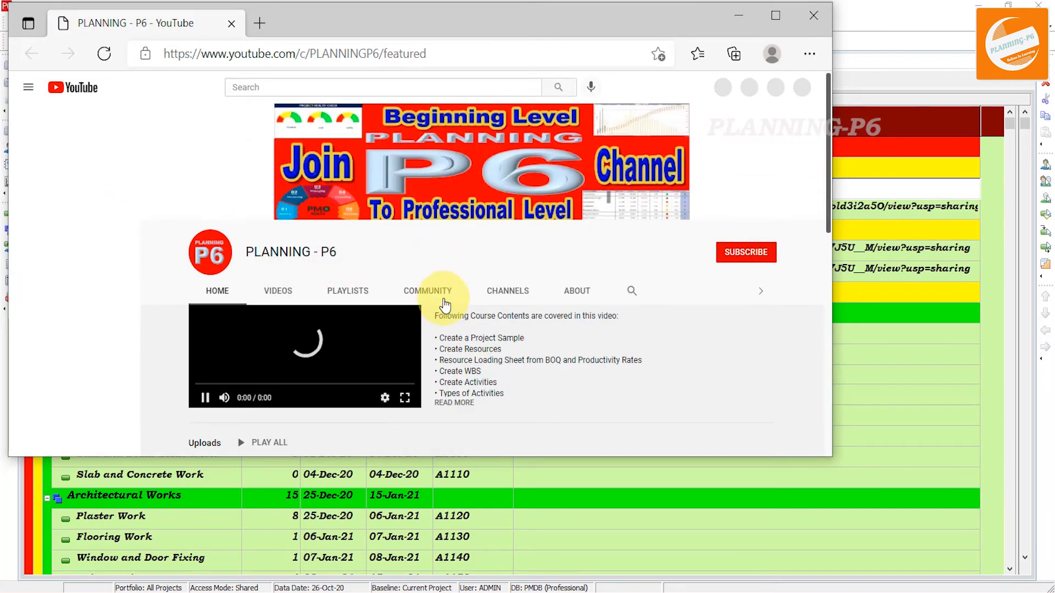
scroll(445, 283, down, 3)
scroll(464, 319, down, 8)
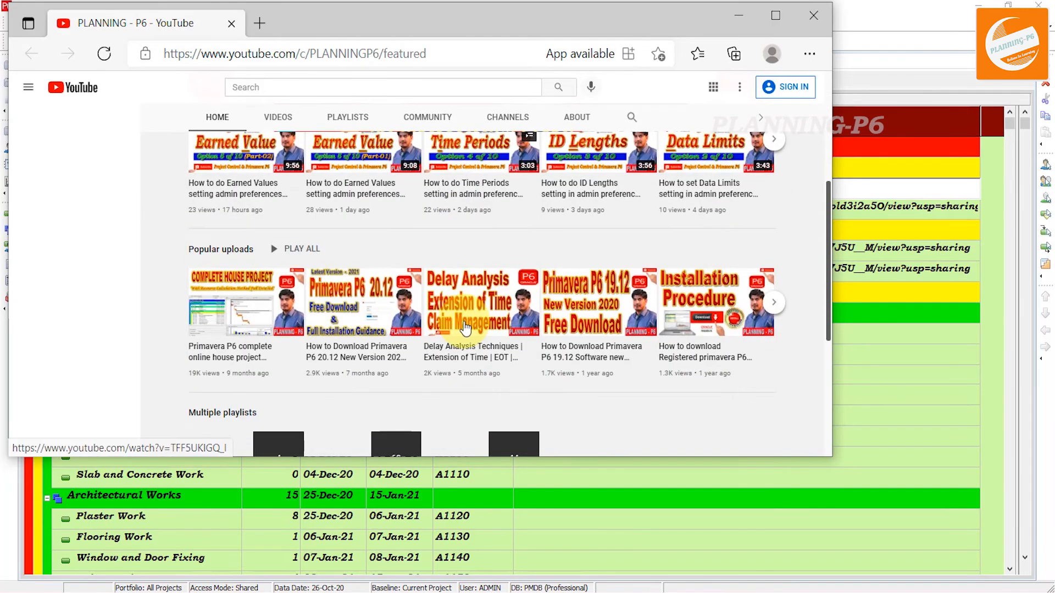
click(774, 17)
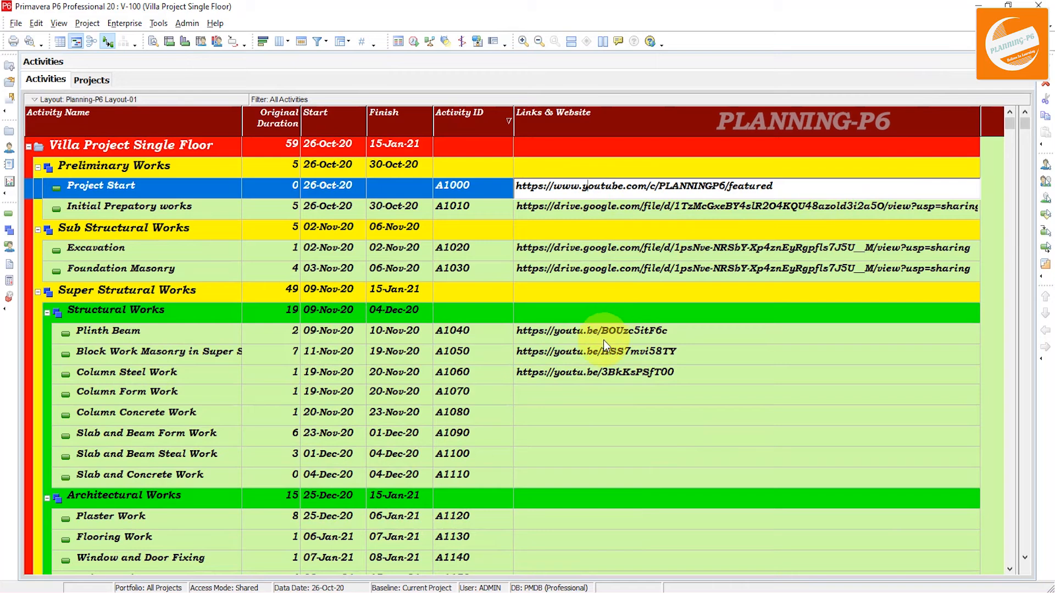
Launch the Google Drive hyperlink of Initial Prepatory works (A1010), look through the PDF and minimize the browser.
click(602, 250)
click(606, 208)
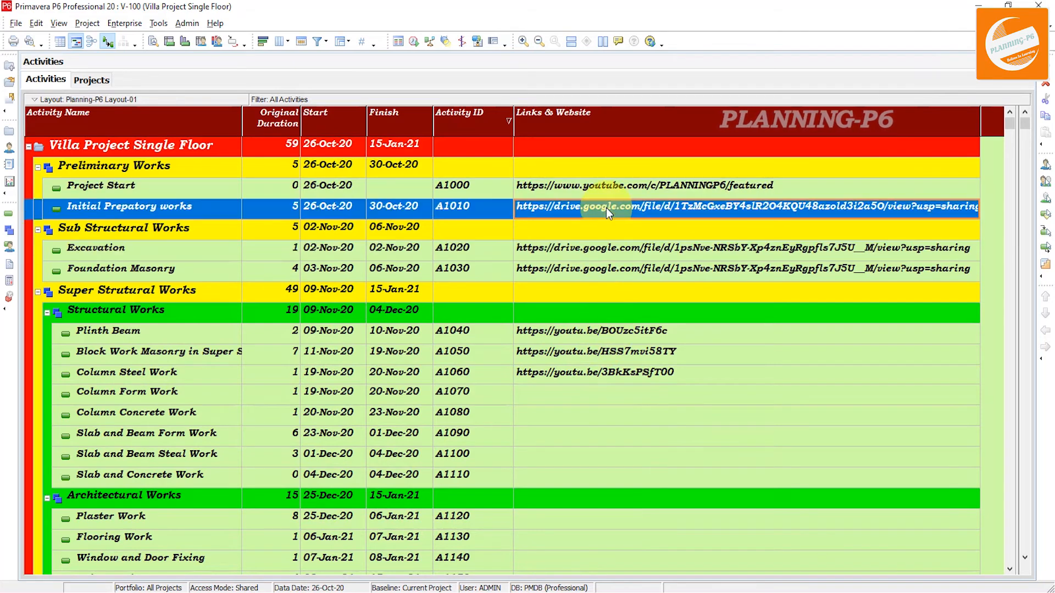
right_click(605, 207)
click(598, 210)
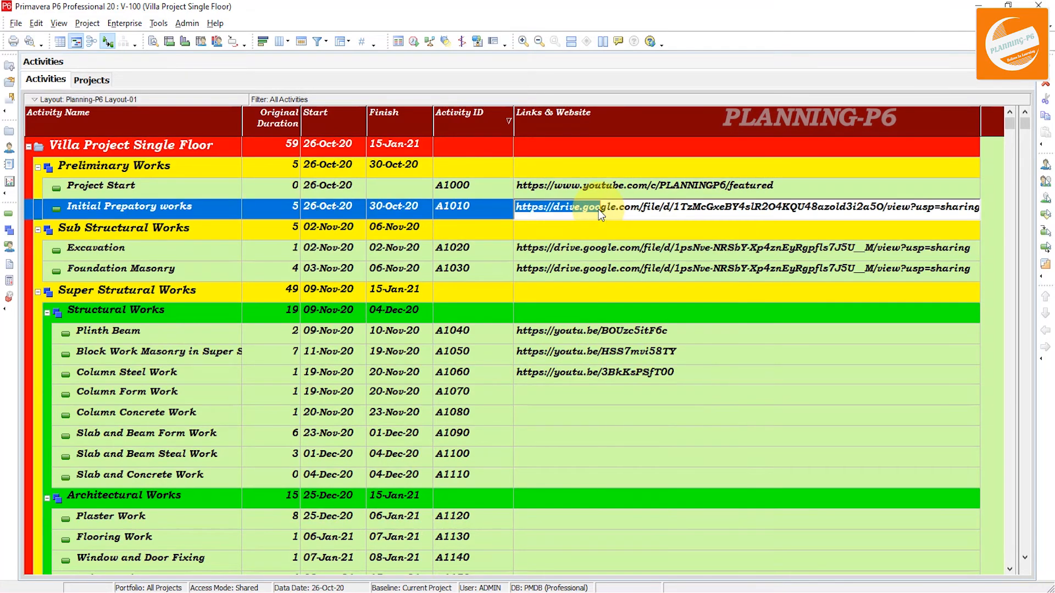
right_click(598, 210)
mouse_move(652, 317)
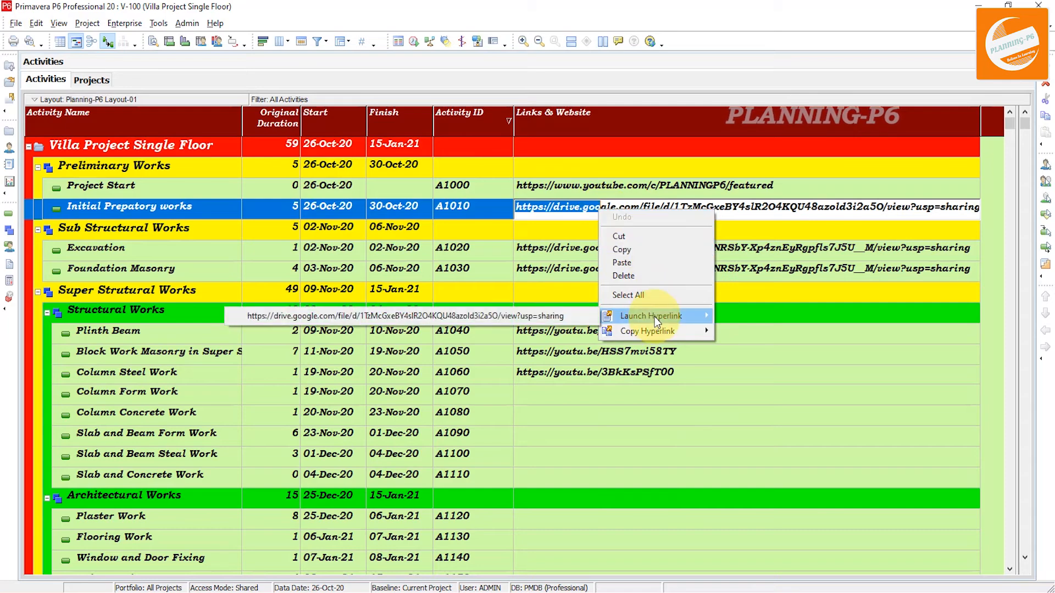
click(553, 314)
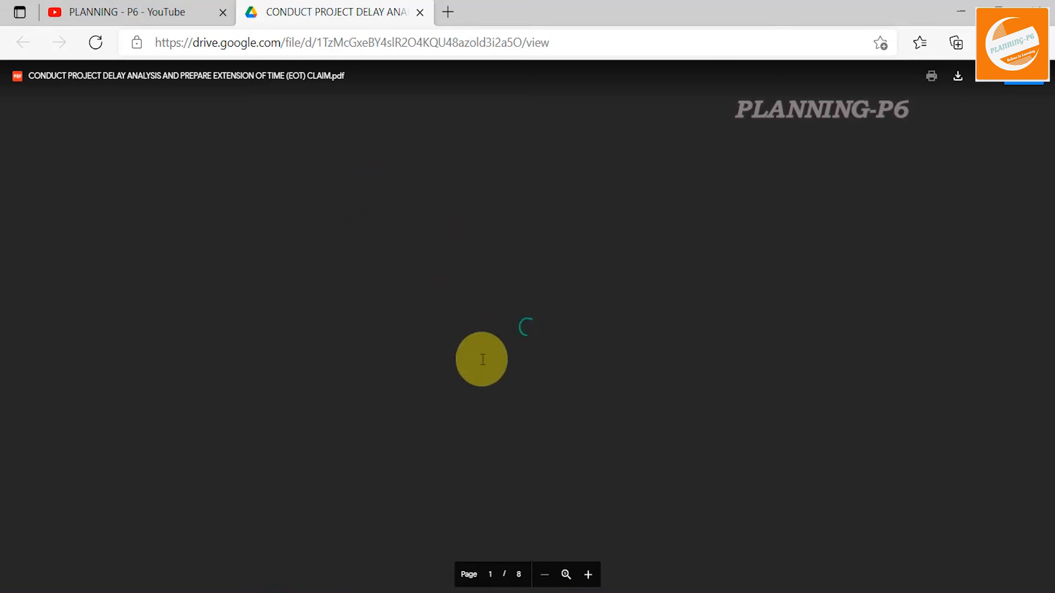
scroll(570, 377, down, 10)
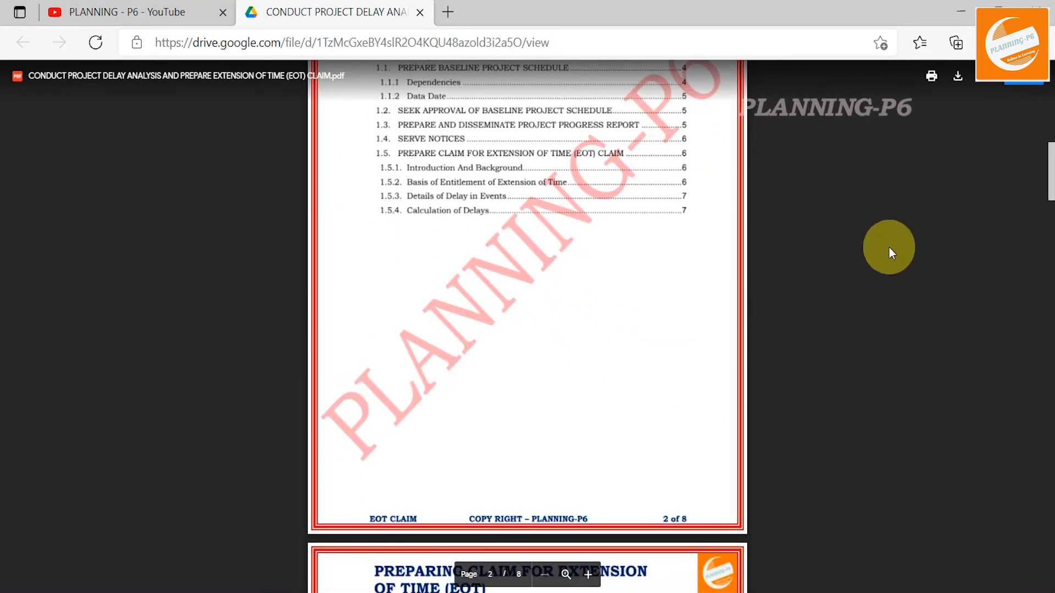
scroll(889, 247, down, 8)
click(961, 11)
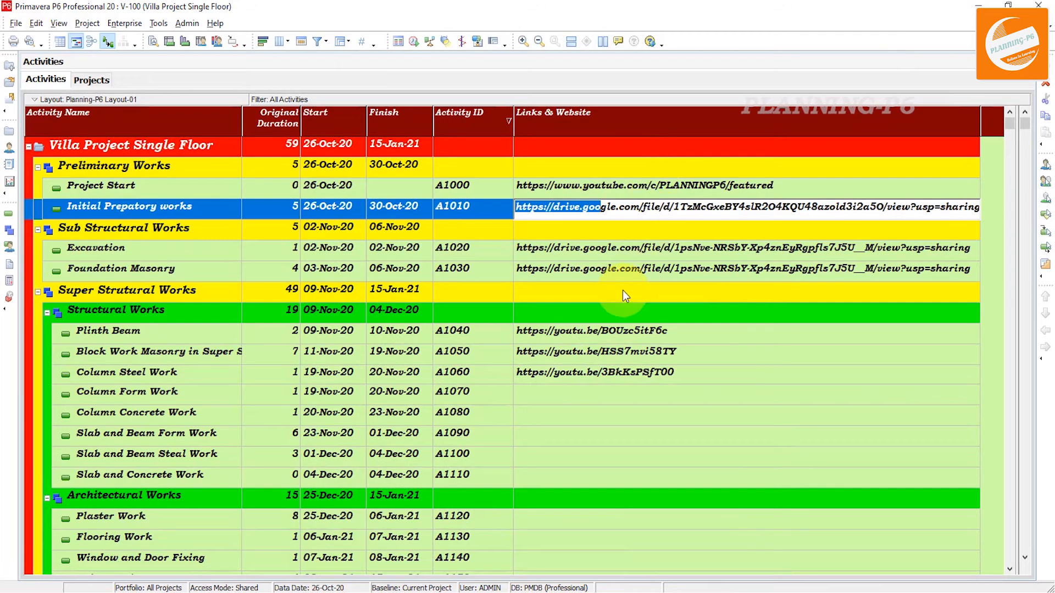
Disable the YouTube channel site and Initial Prepatory works' Google Drive site in the Exception Site List of Admin Preferences.
click(194, 22)
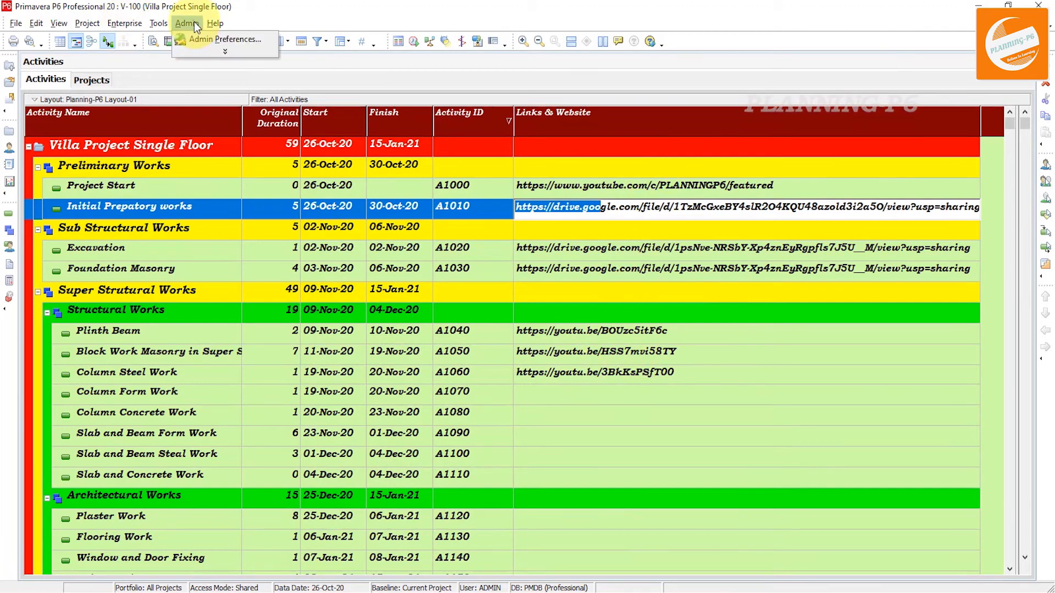
click(221, 39)
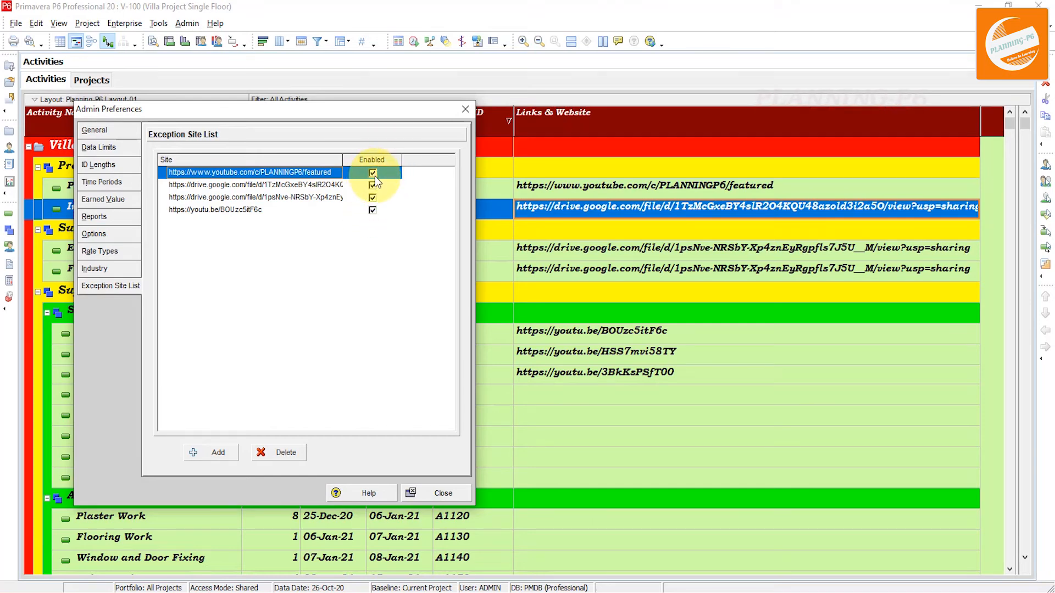
click(375, 176)
click(374, 174)
click(374, 186)
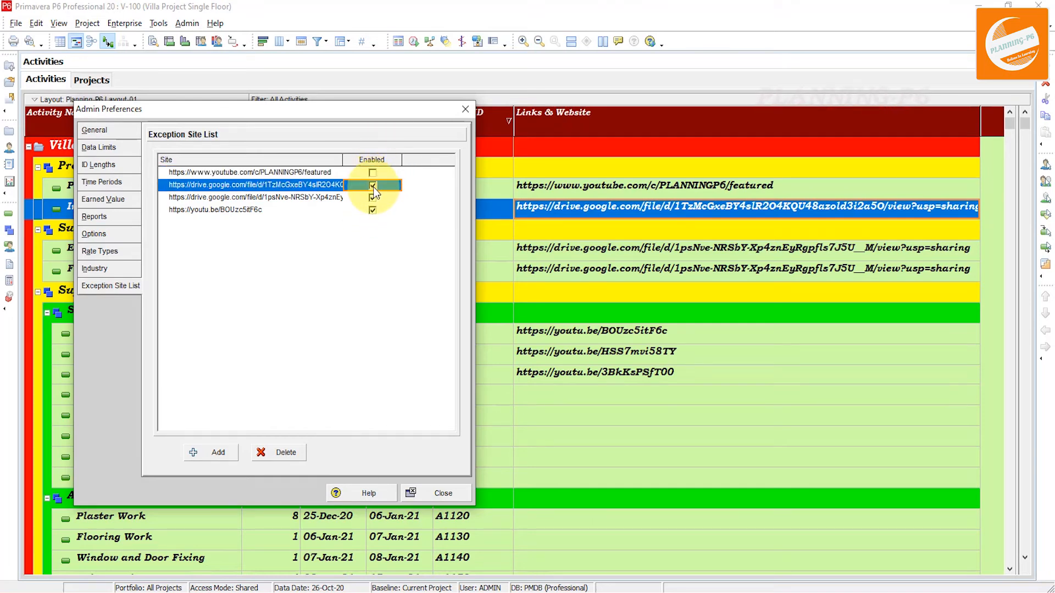
click(372, 186)
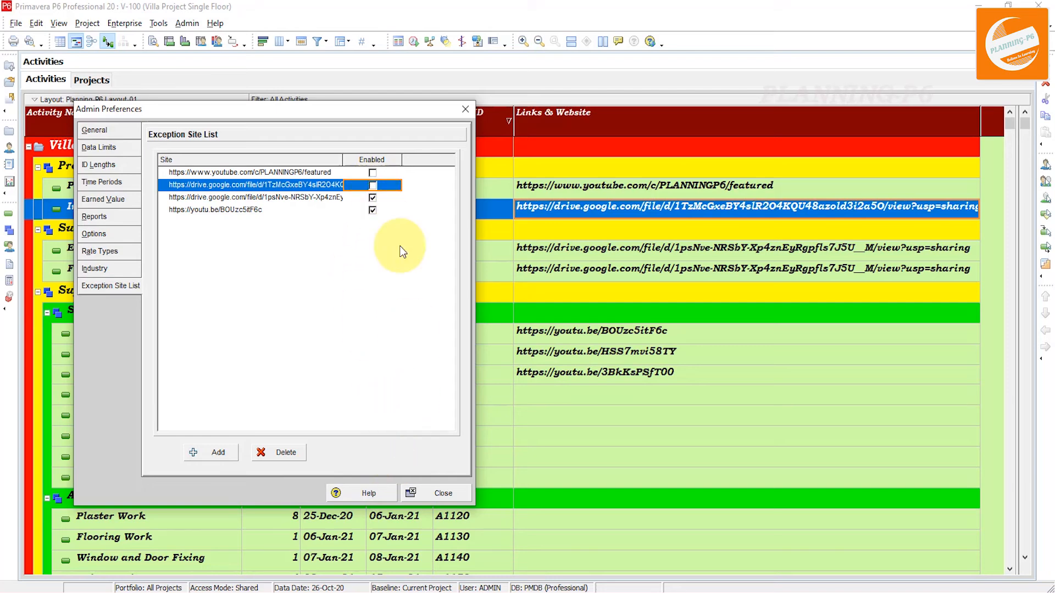
click(444, 493)
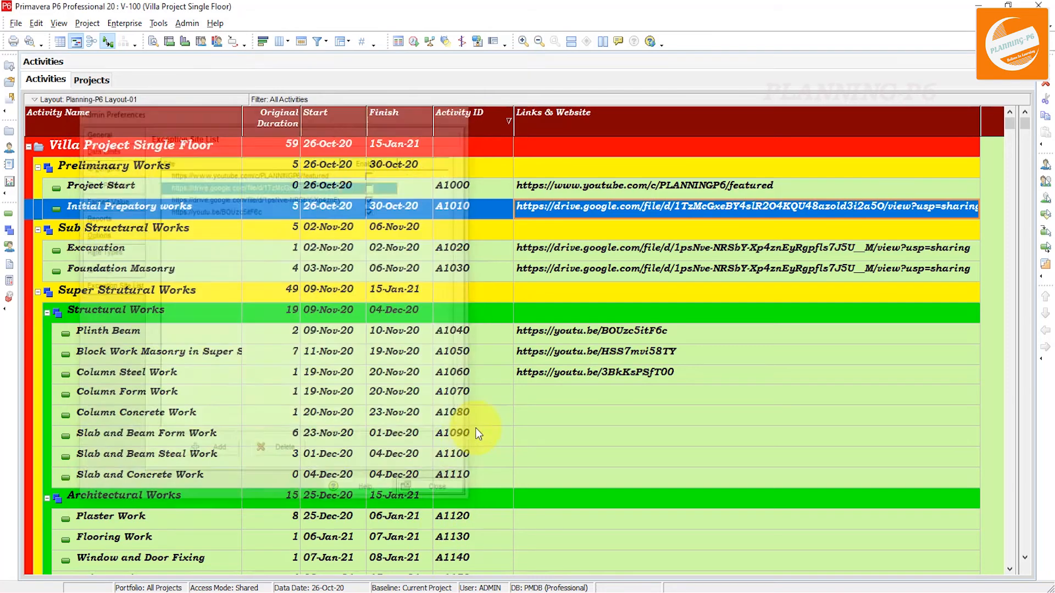
Try to launch Project Start's YouTube channel hyperlink with its site disabled in the Exception Site List.
click(590, 184)
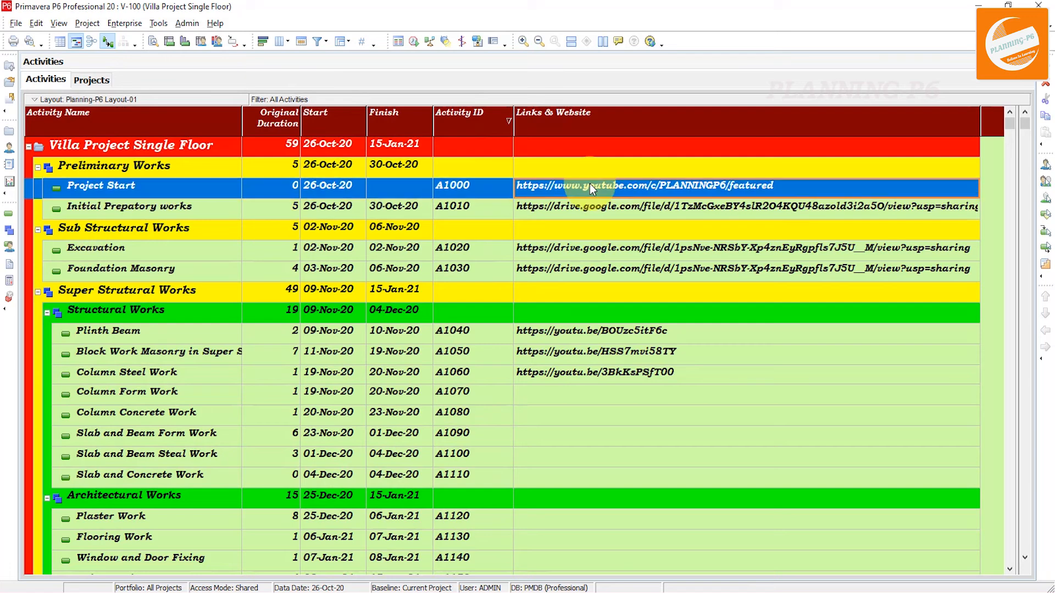
click(590, 184)
right_click(602, 189)
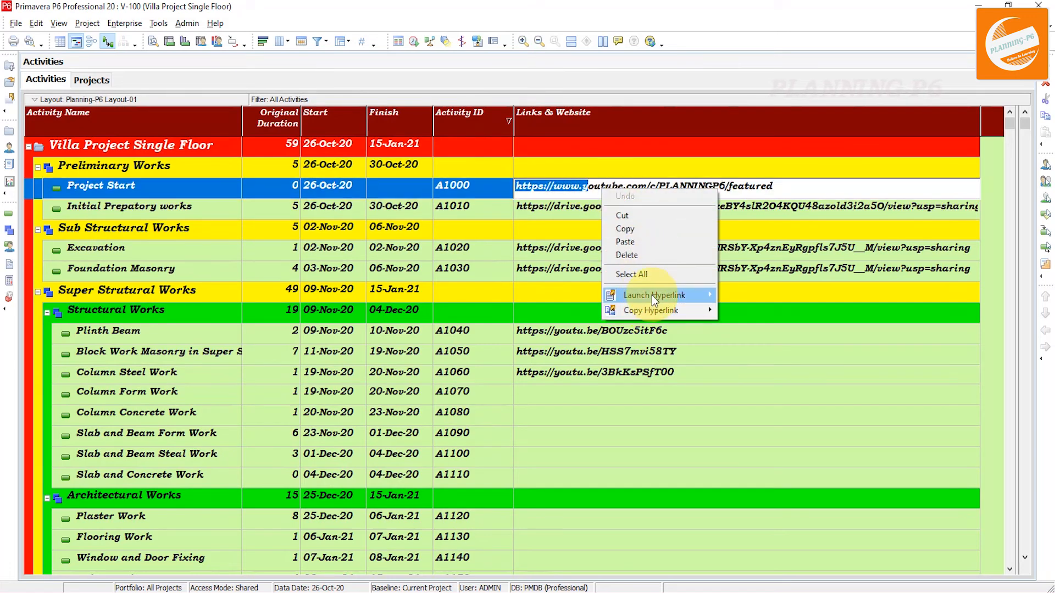
mouse_move(651, 296)
click(757, 296)
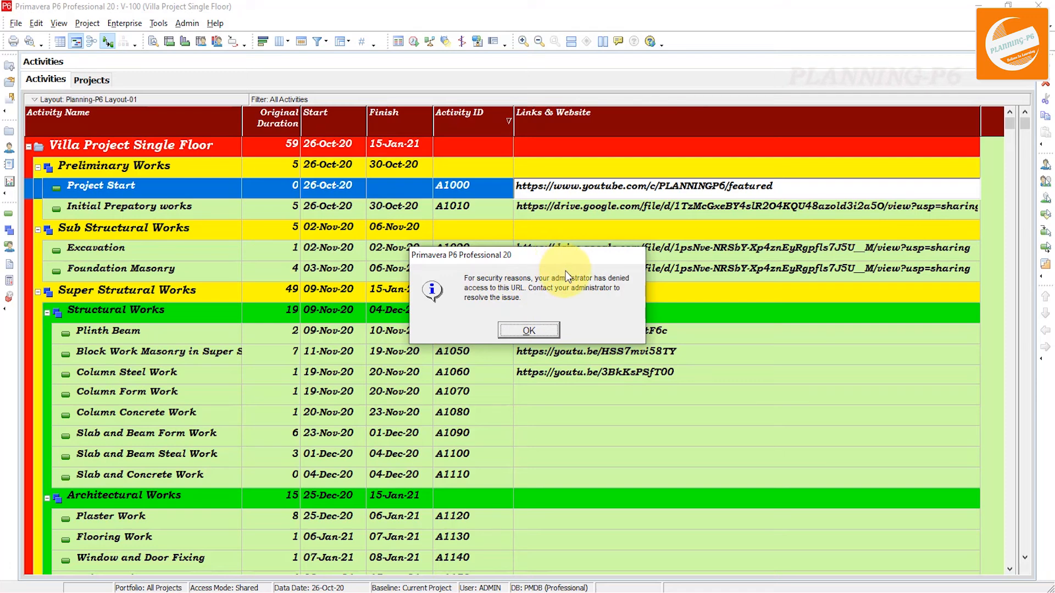
click(521, 331)
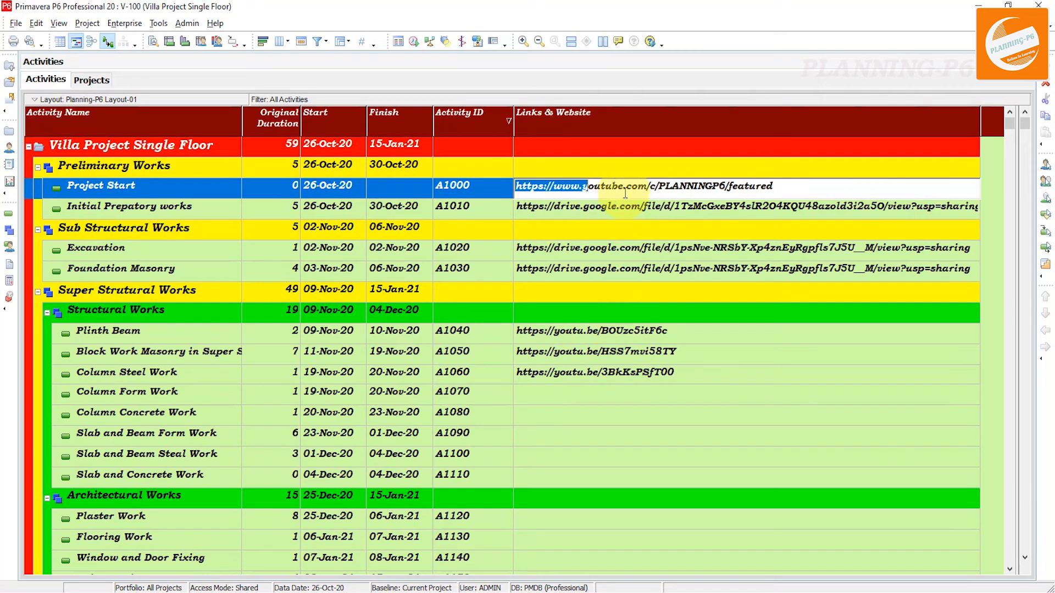
Try to launch the Google Drive hyperlink of Initial Prepatory works (A1010) with its site disabled.
click(623, 209)
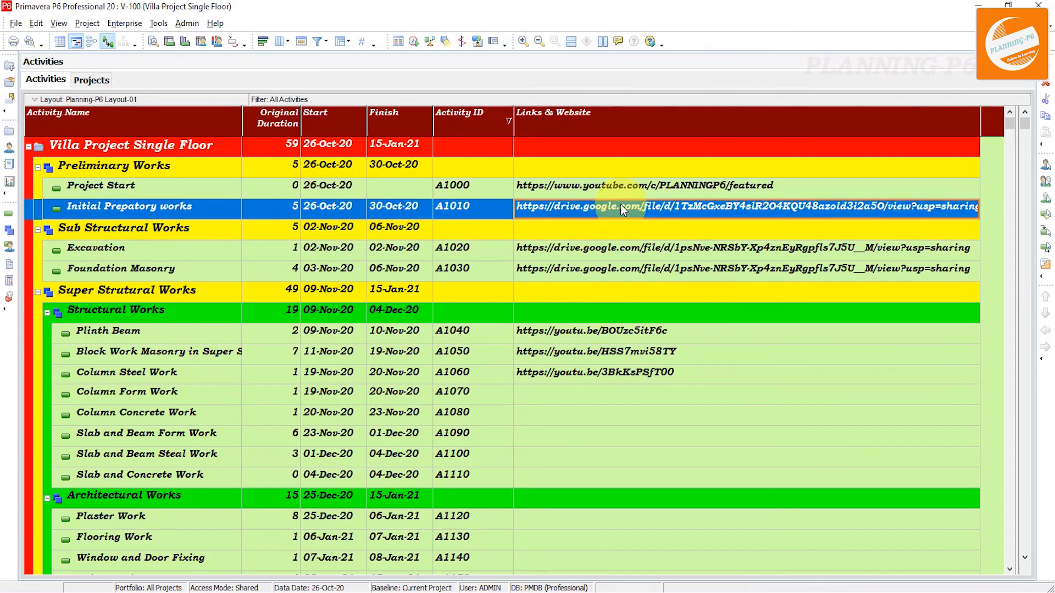
right_click(618, 206)
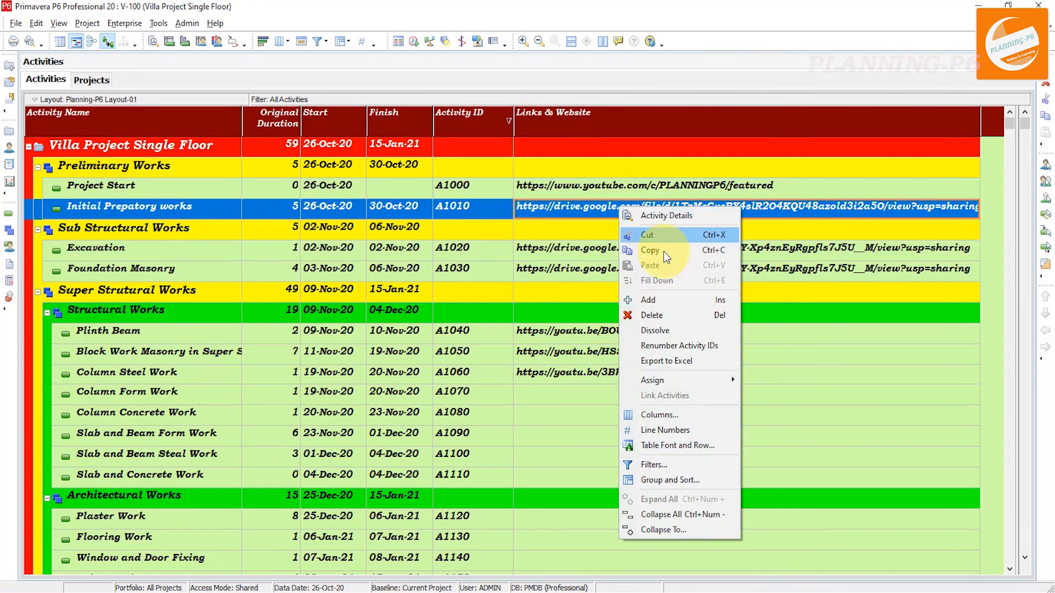
click(584, 205)
right_click(585, 205)
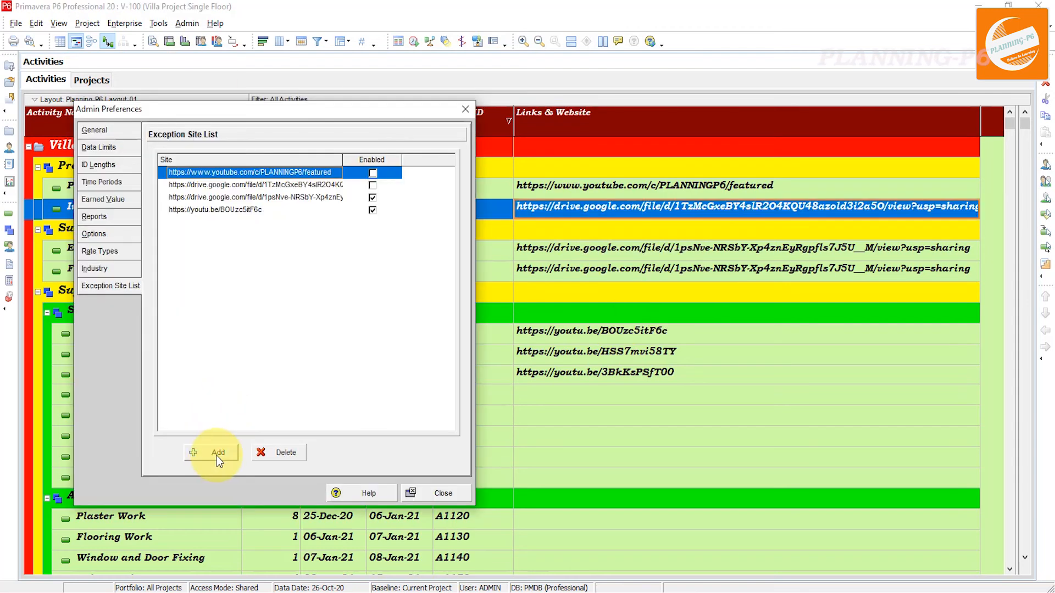
Add a long series of blank enabled entries to the Exception Site List in Admin Preferences.
click(216, 455)
click(217, 455)
click(217, 454)
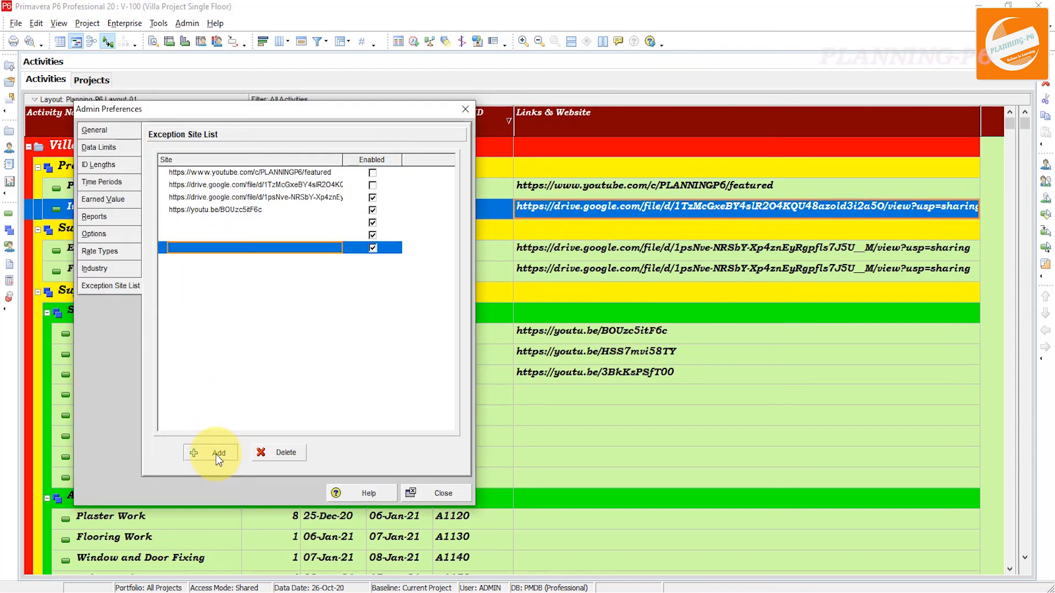
click(216, 454)
click(216, 454)
click(216, 454)
click(217, 453)
click(216, 453)
click(216, 453)
click(217, 452)
click(216, 452)
click(216, 452)
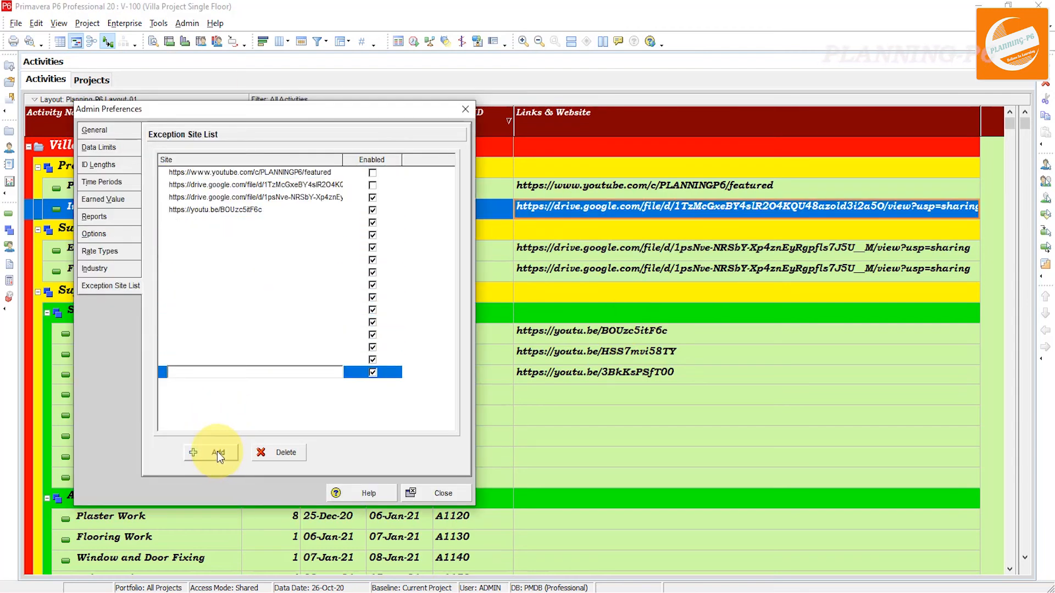
click(216, 452)
click(216, 452)
click(216, 451)
click(216, 451)
click(217, 452)
click(216, 452)
click(216, 452)
click(217, 452)
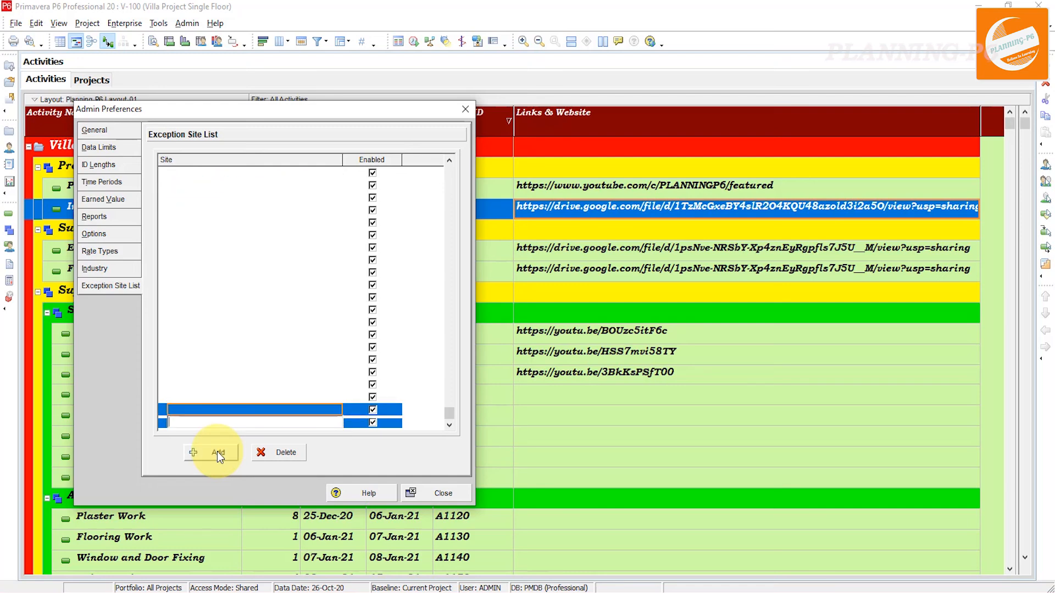
click(216, 452)
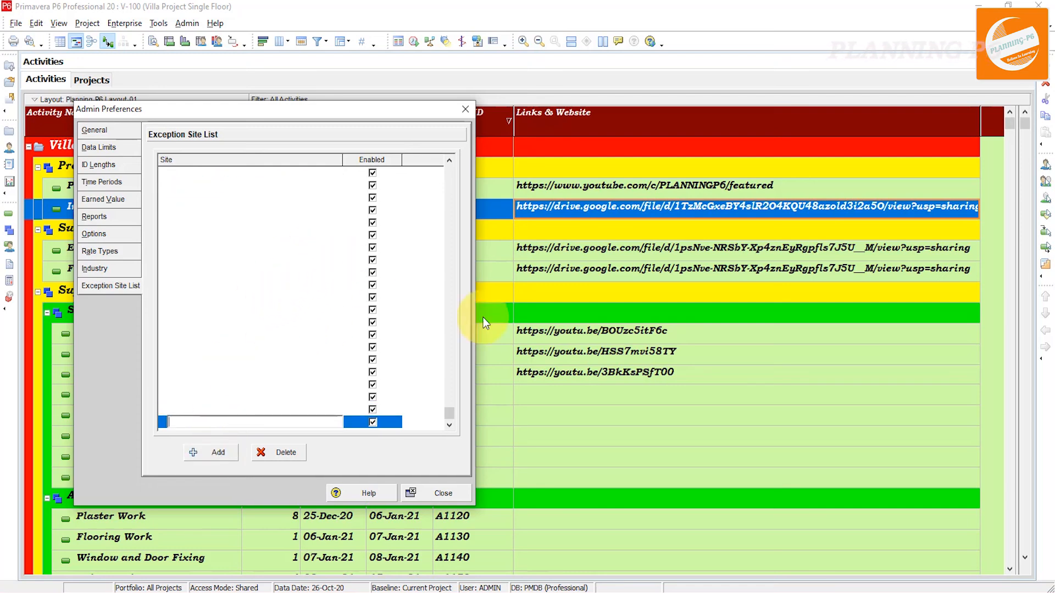
Select the Enabled setting of Foundation Masonry's Google Drive site in the Exception Site List.
drag(445, 414, 459, 175)
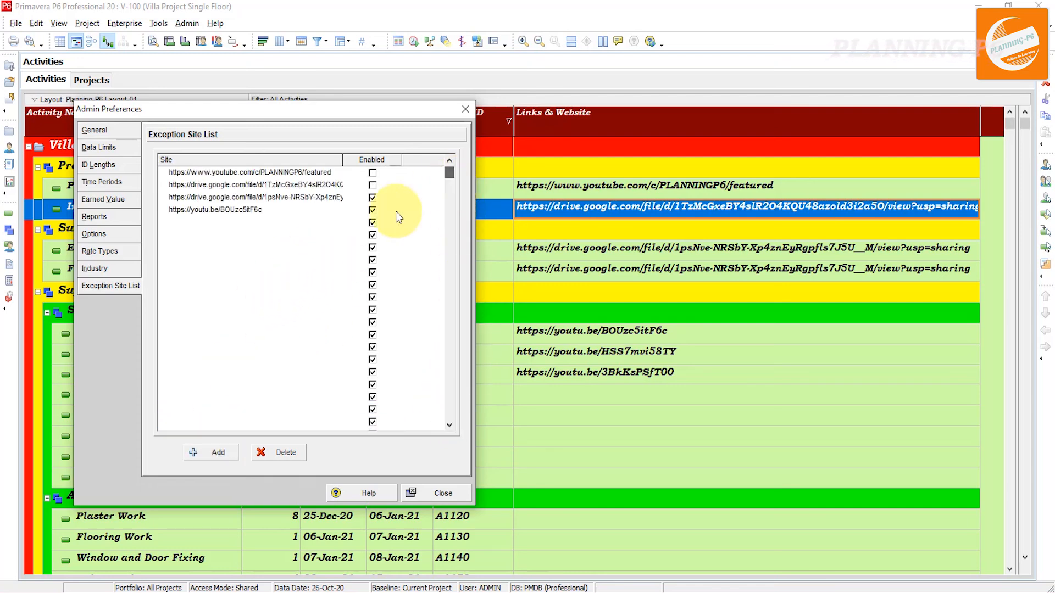
click(374, 201)
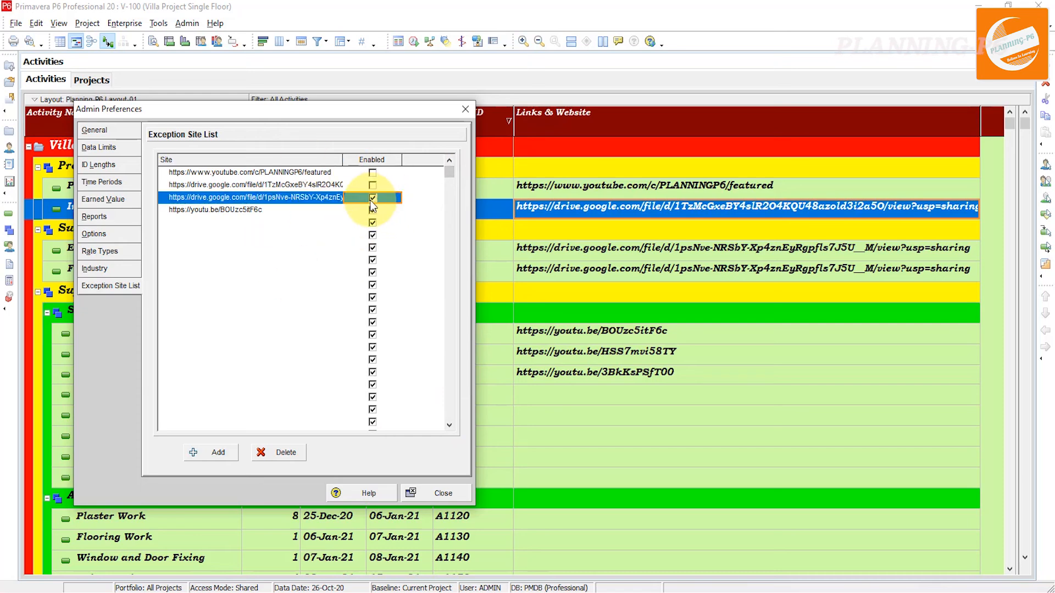